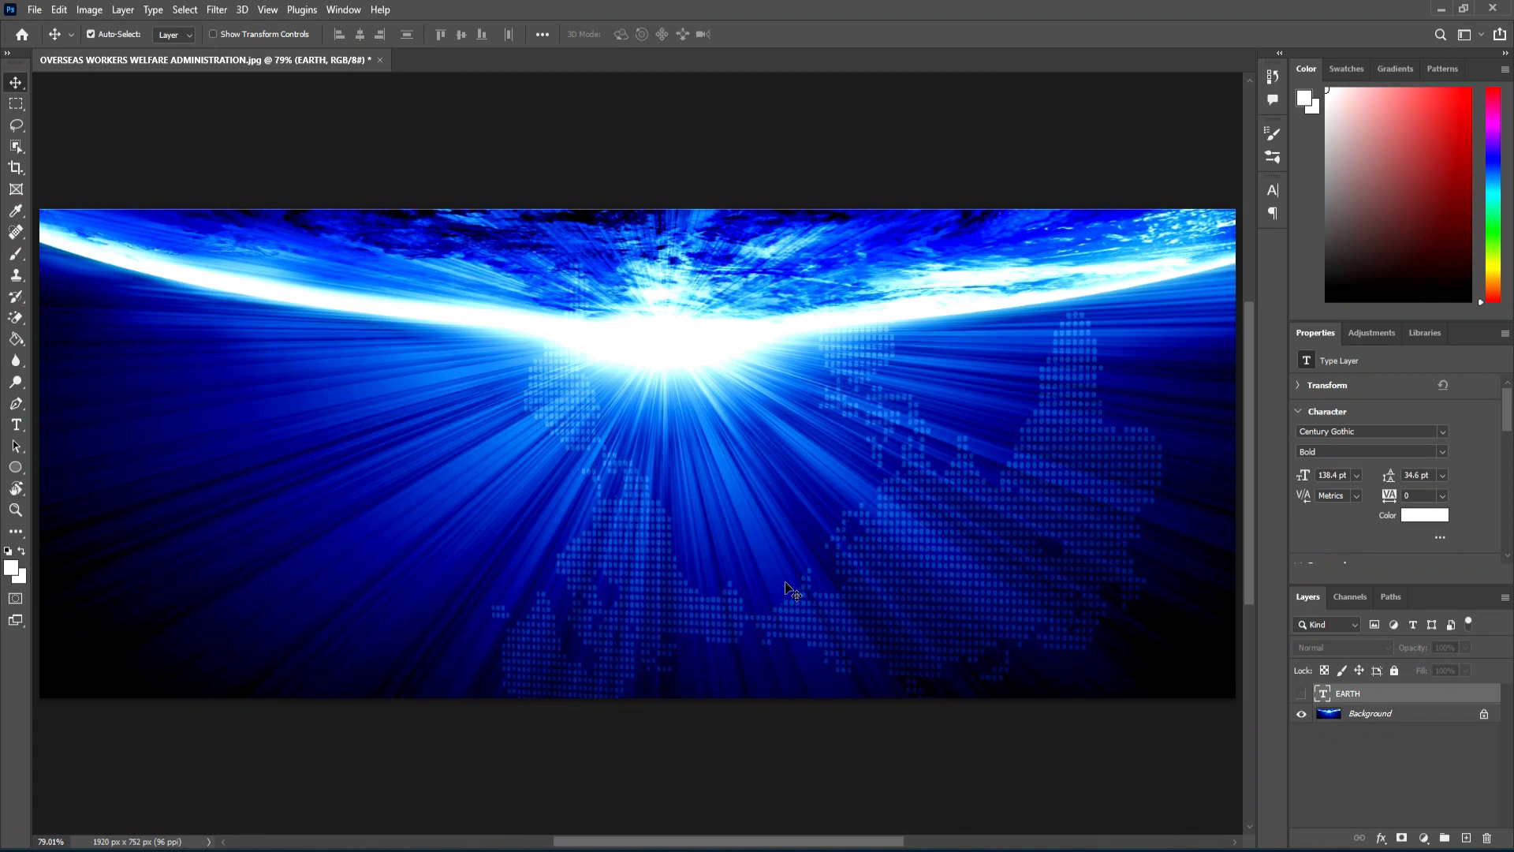
Step: Select the EARTH text layer and make it visible over the background
left_click(1391, 698)
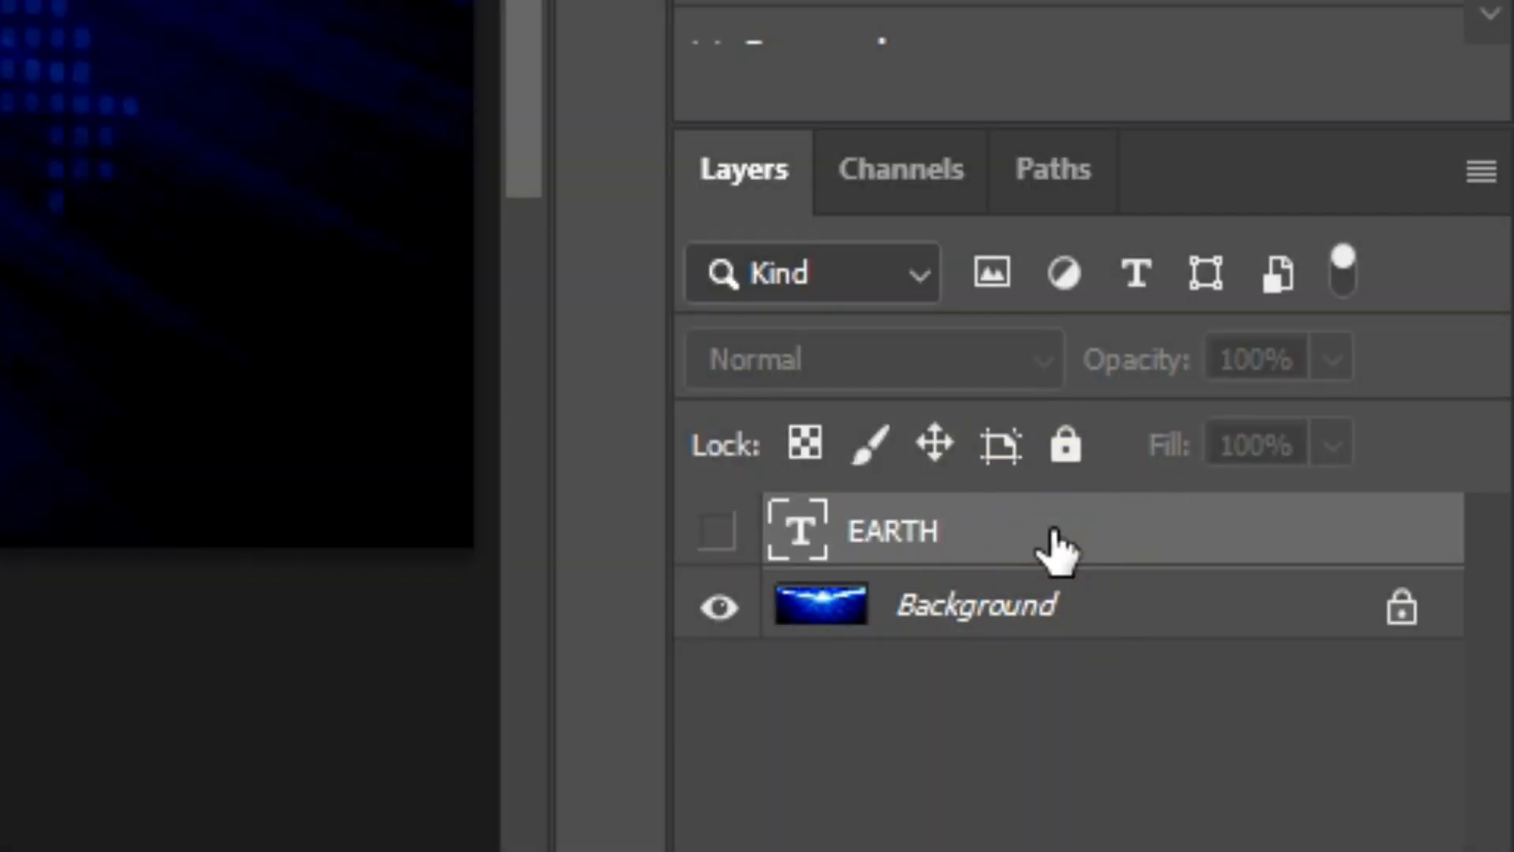
left_click(1053, 544)
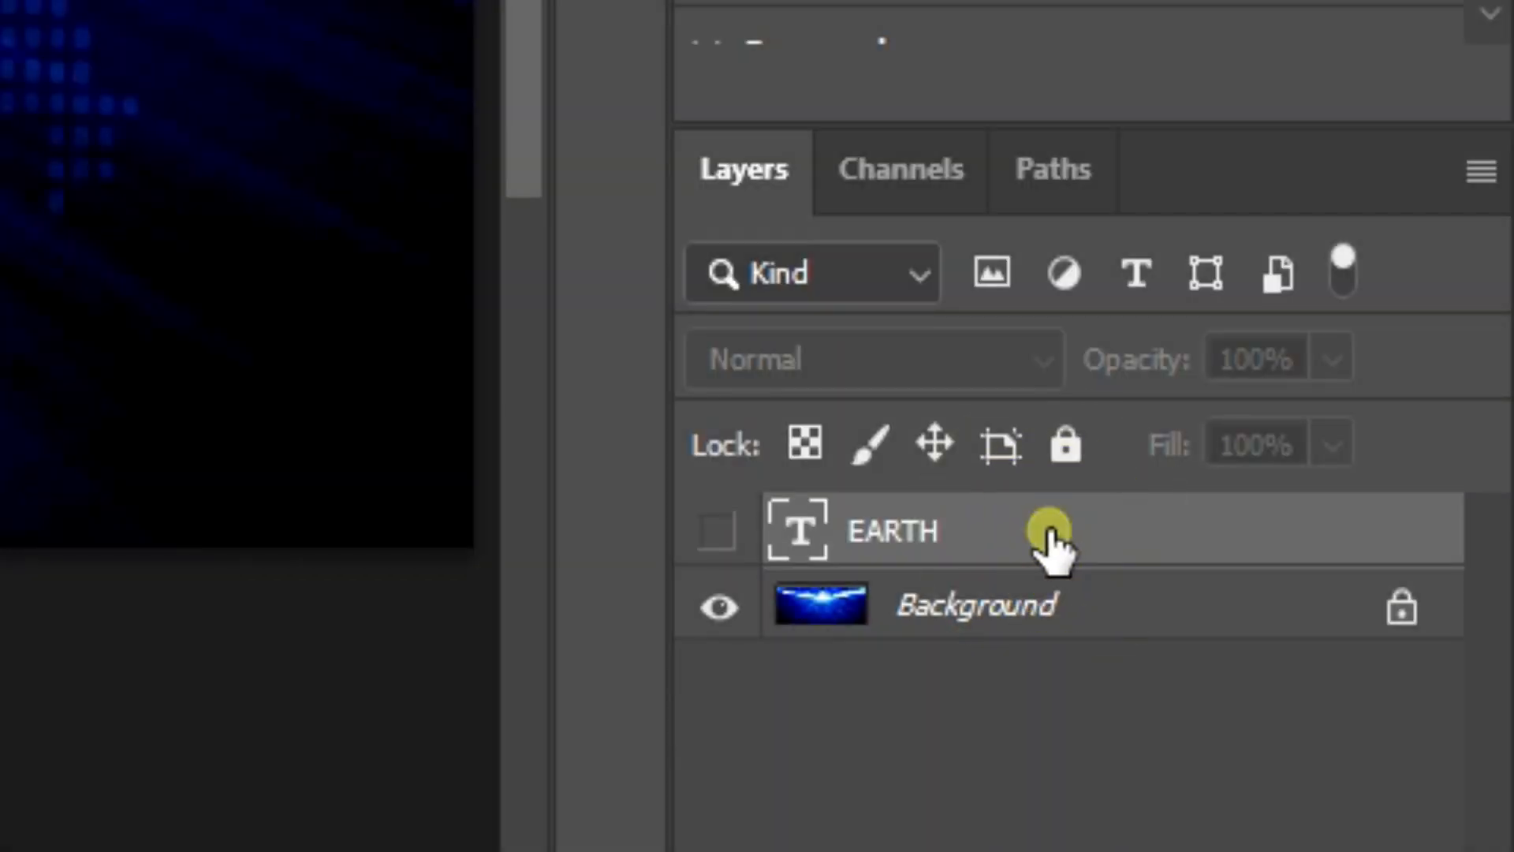
left_click(722, 533)
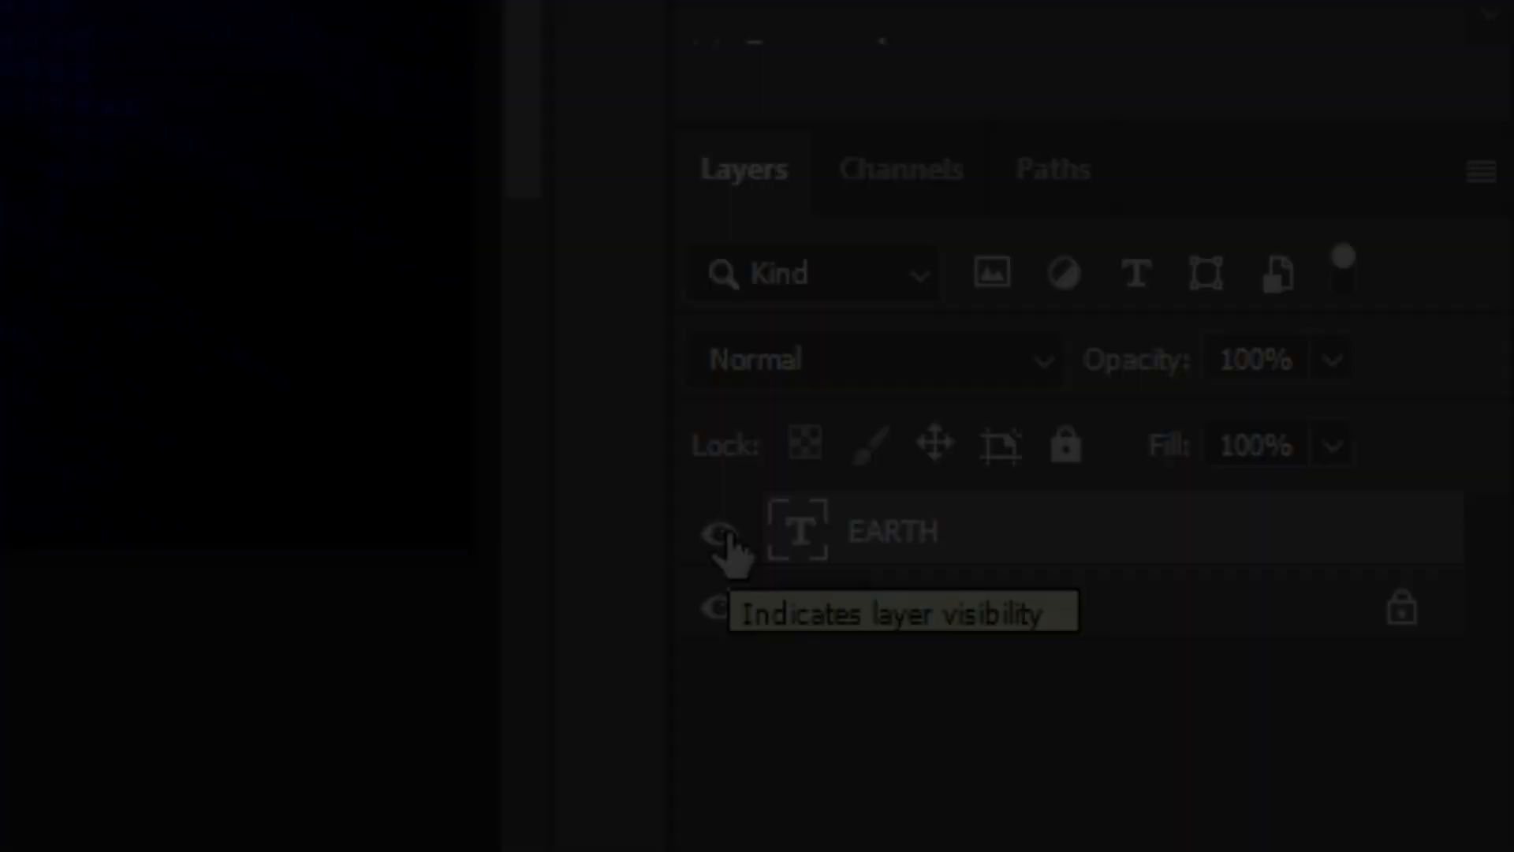
left_click(722, 533)
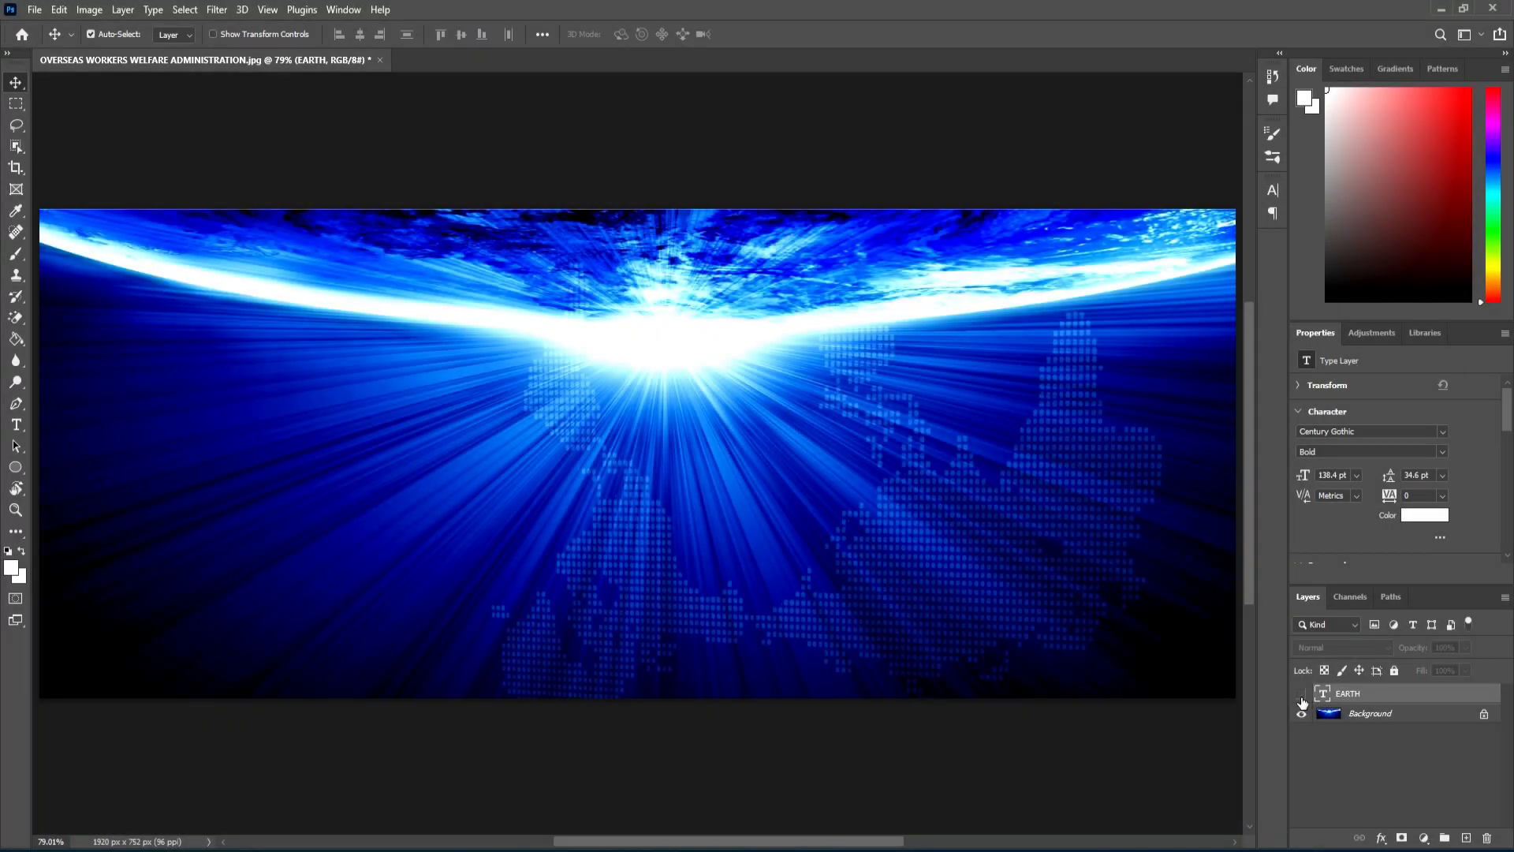
left_click(1302, 697)
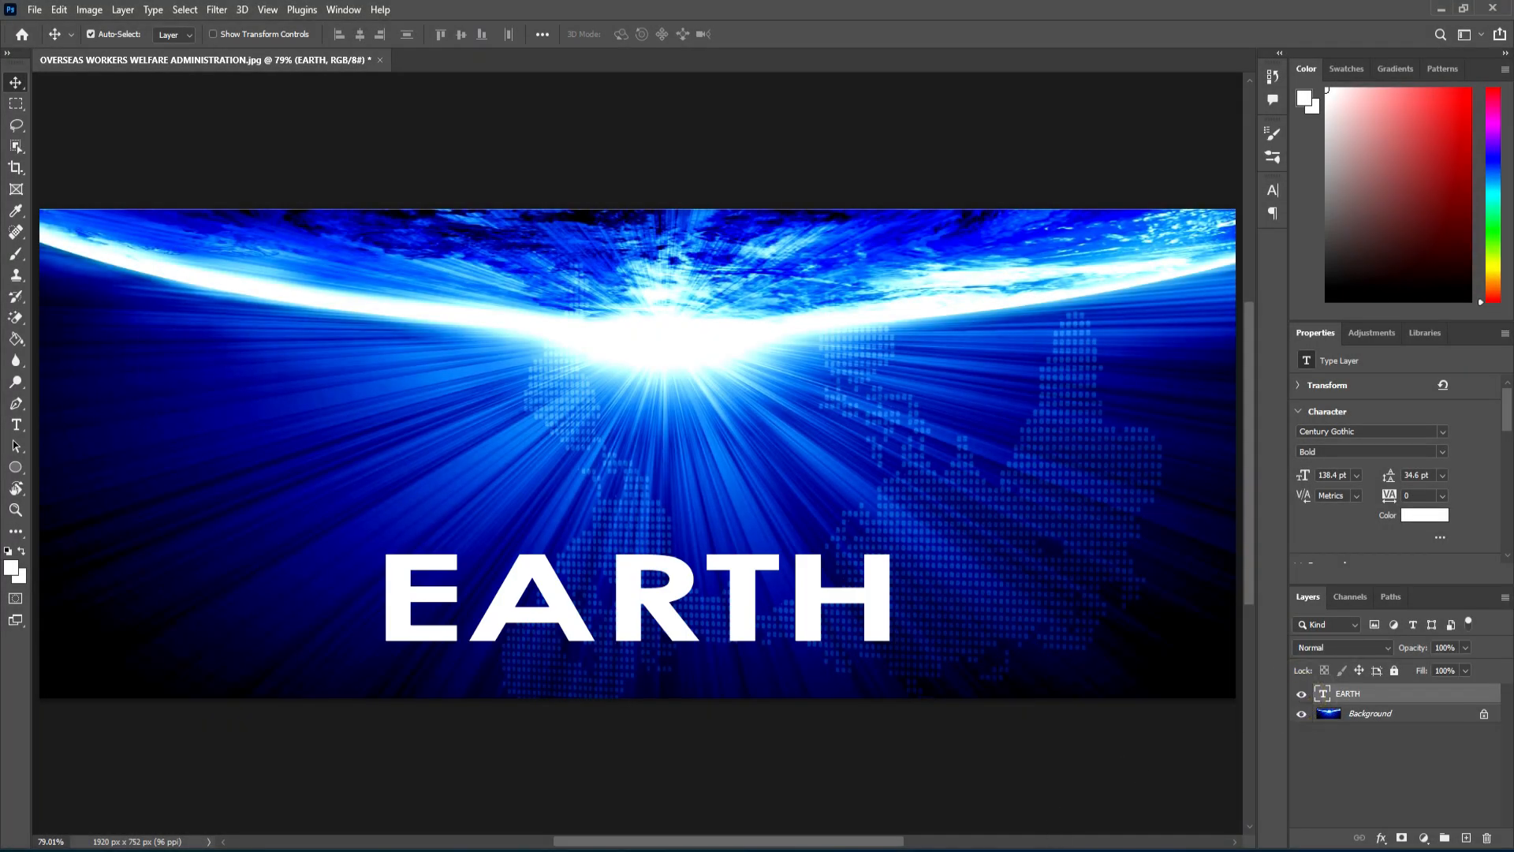
Step: Change the font of the EARTH text to Orbitron Bold
left_click(228, 34)
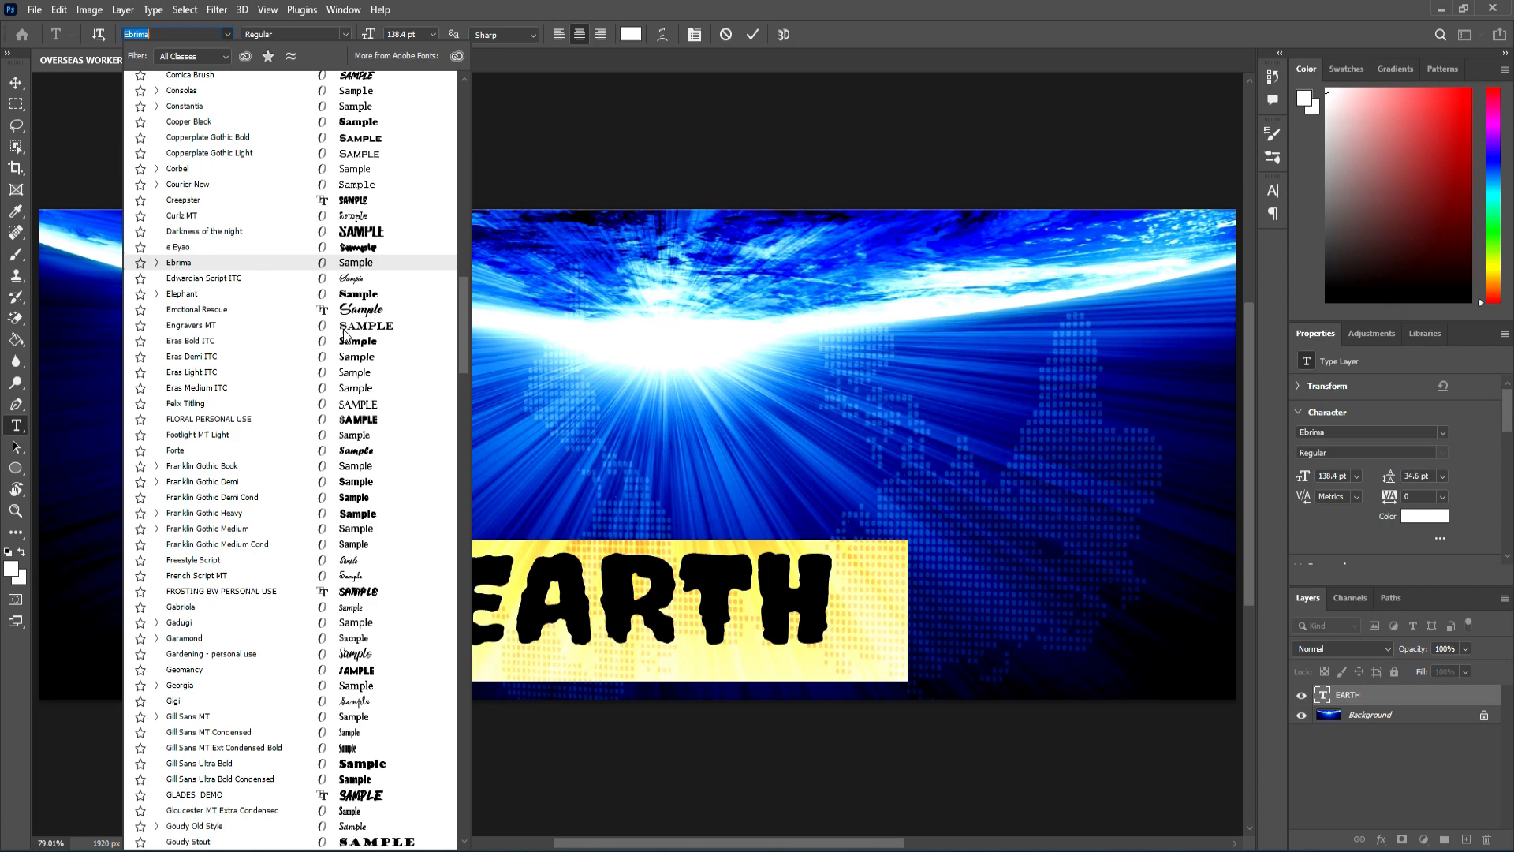
scroll(256, 442, "down", 8)
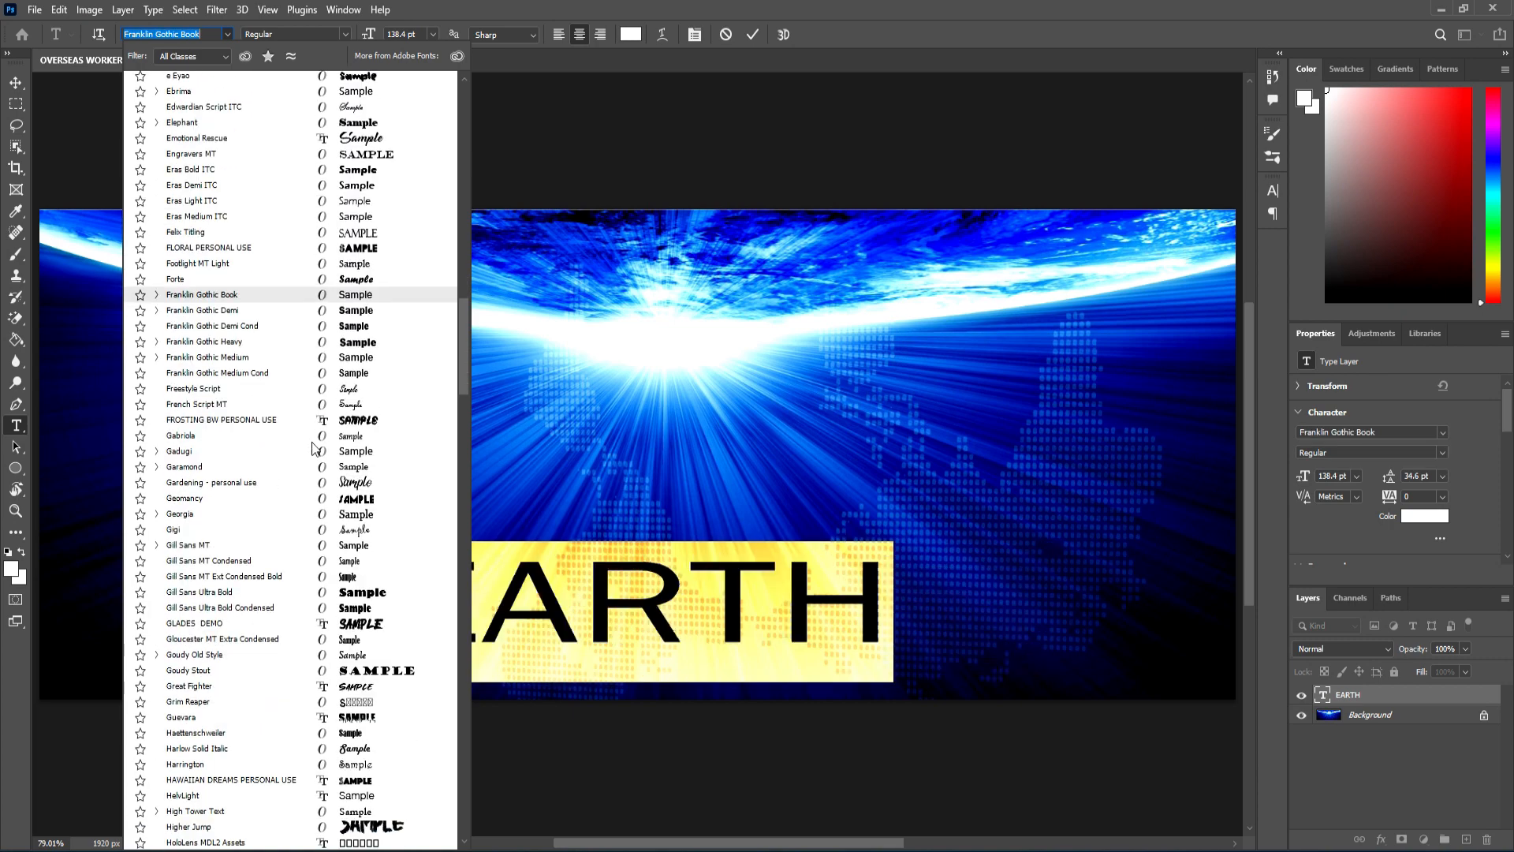
scroll(261, 568, "down", 12)
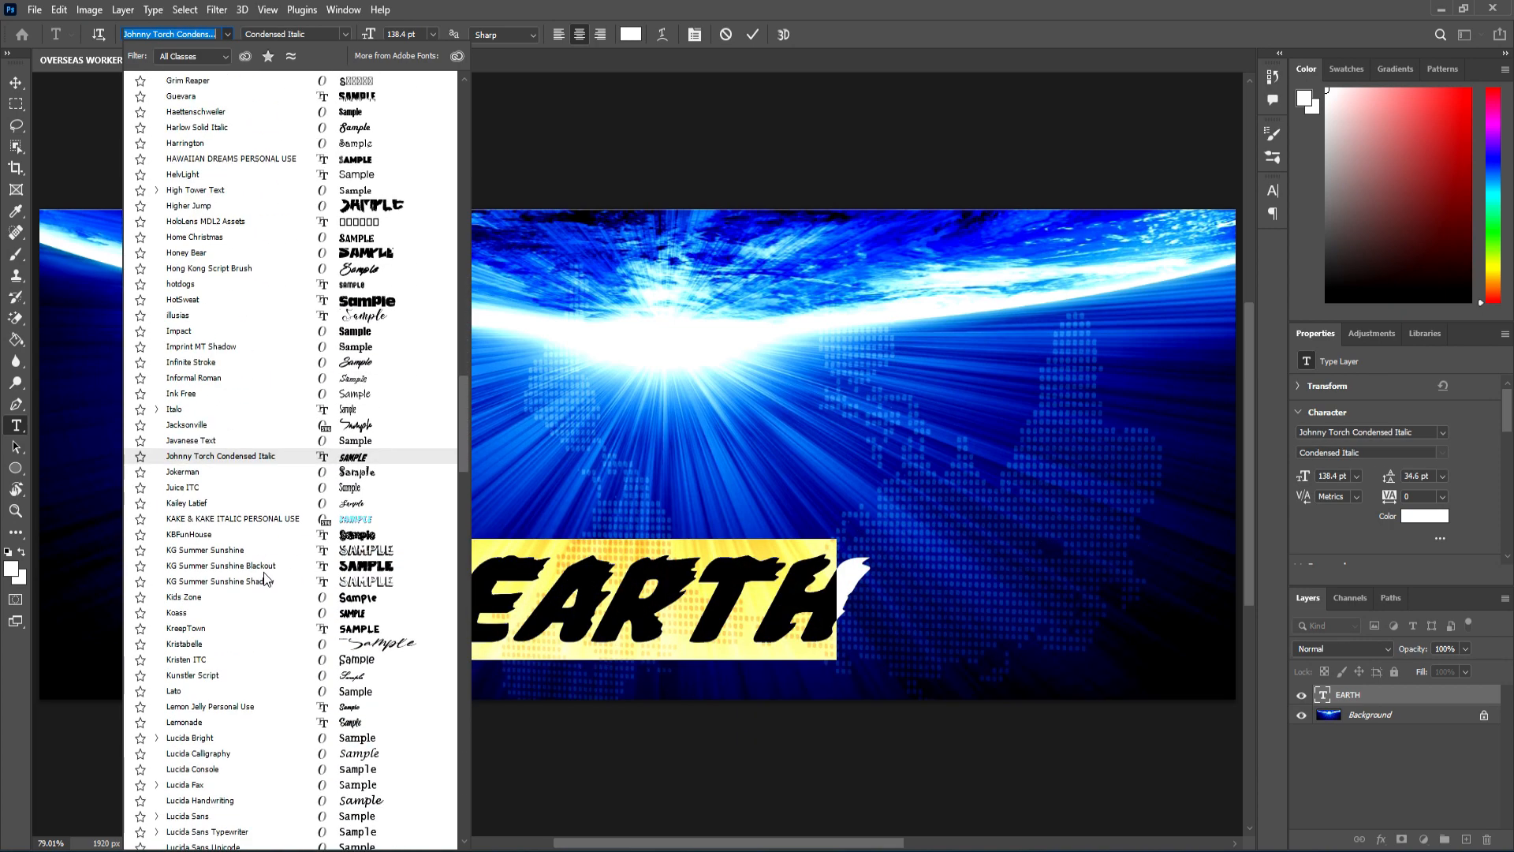
scroll(263, 580, "down", 15)
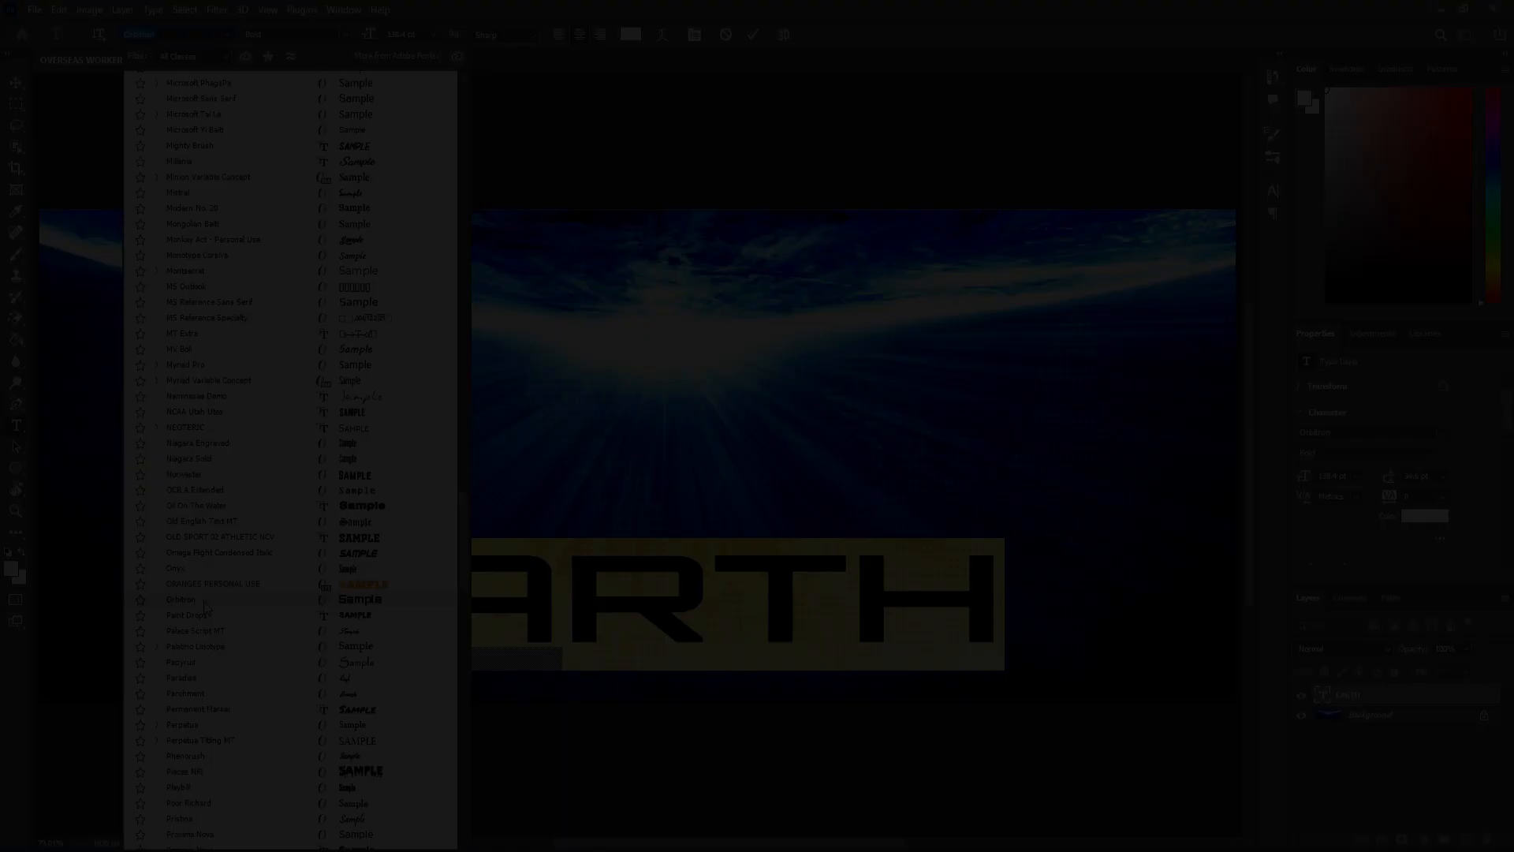
left_click(202, 600)
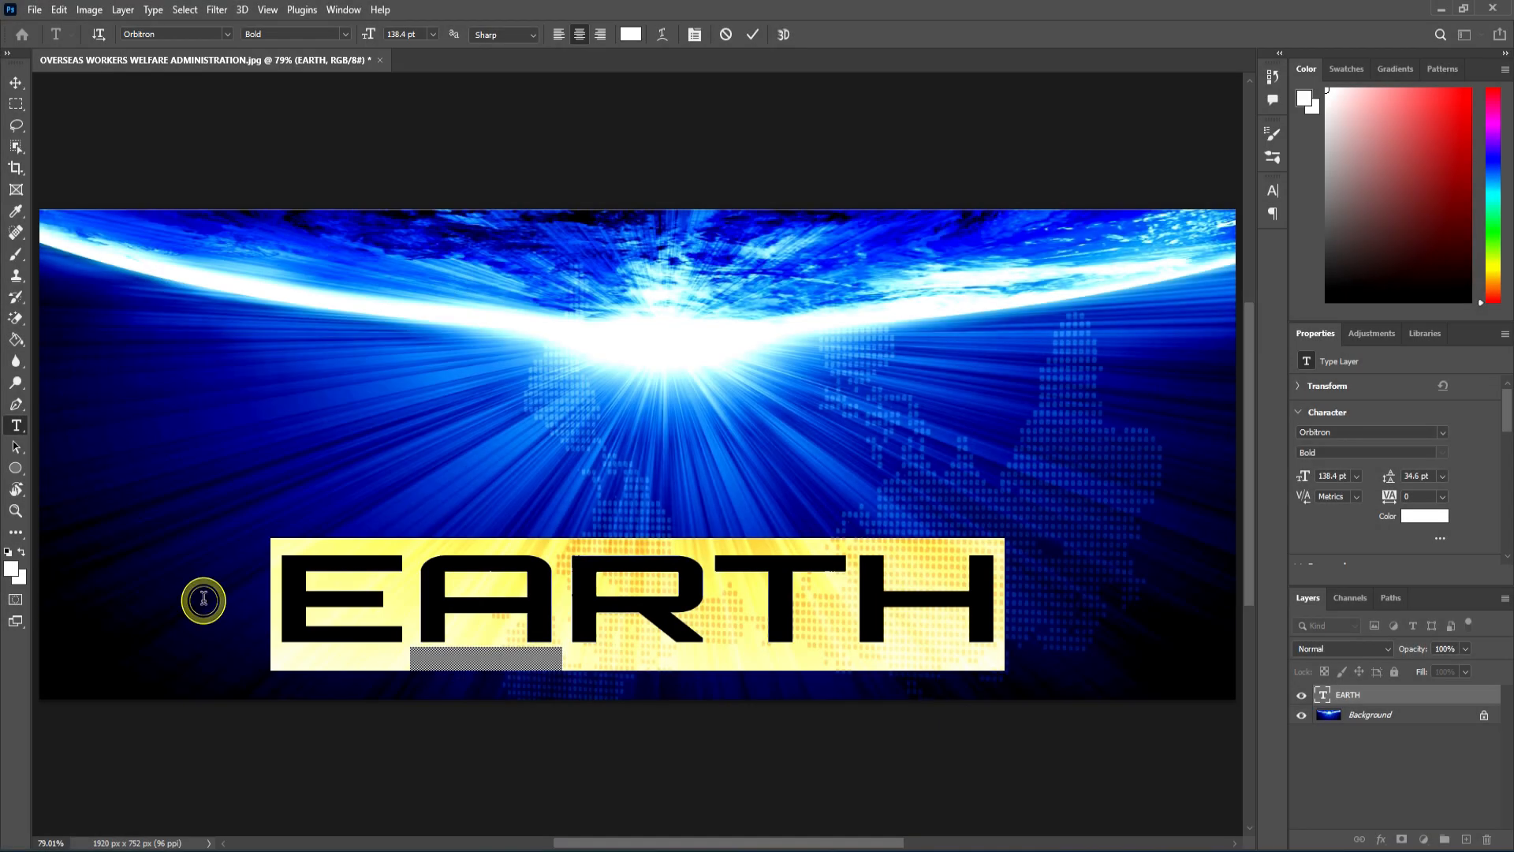
left_click(344, 35)
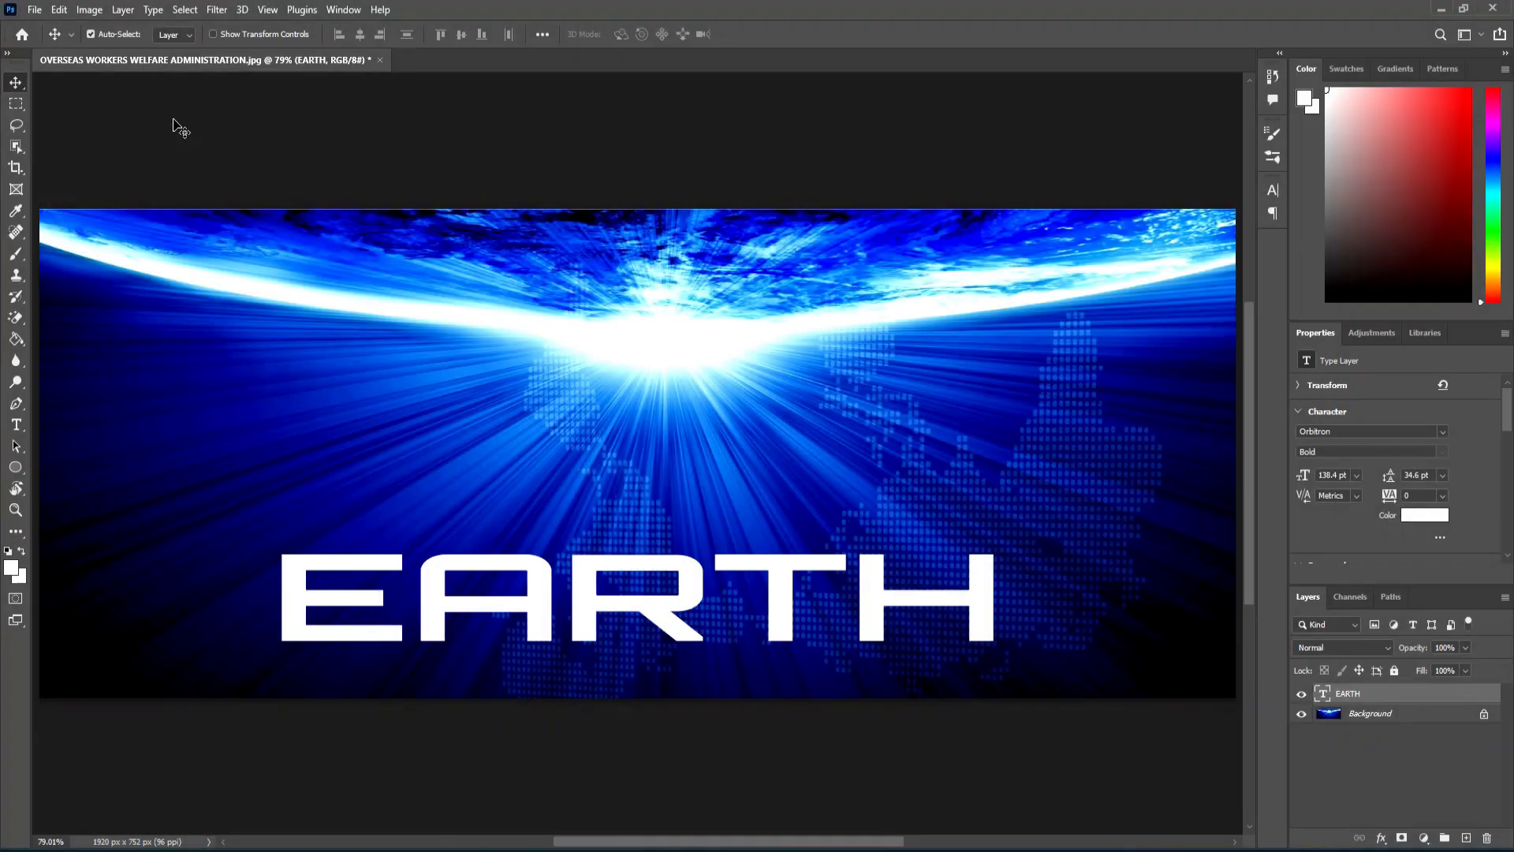
Step: Examine which Transform commands are available for the EARTH text layer, especially Distort and Perspective, and leave without applying any
left_click(60, 11)
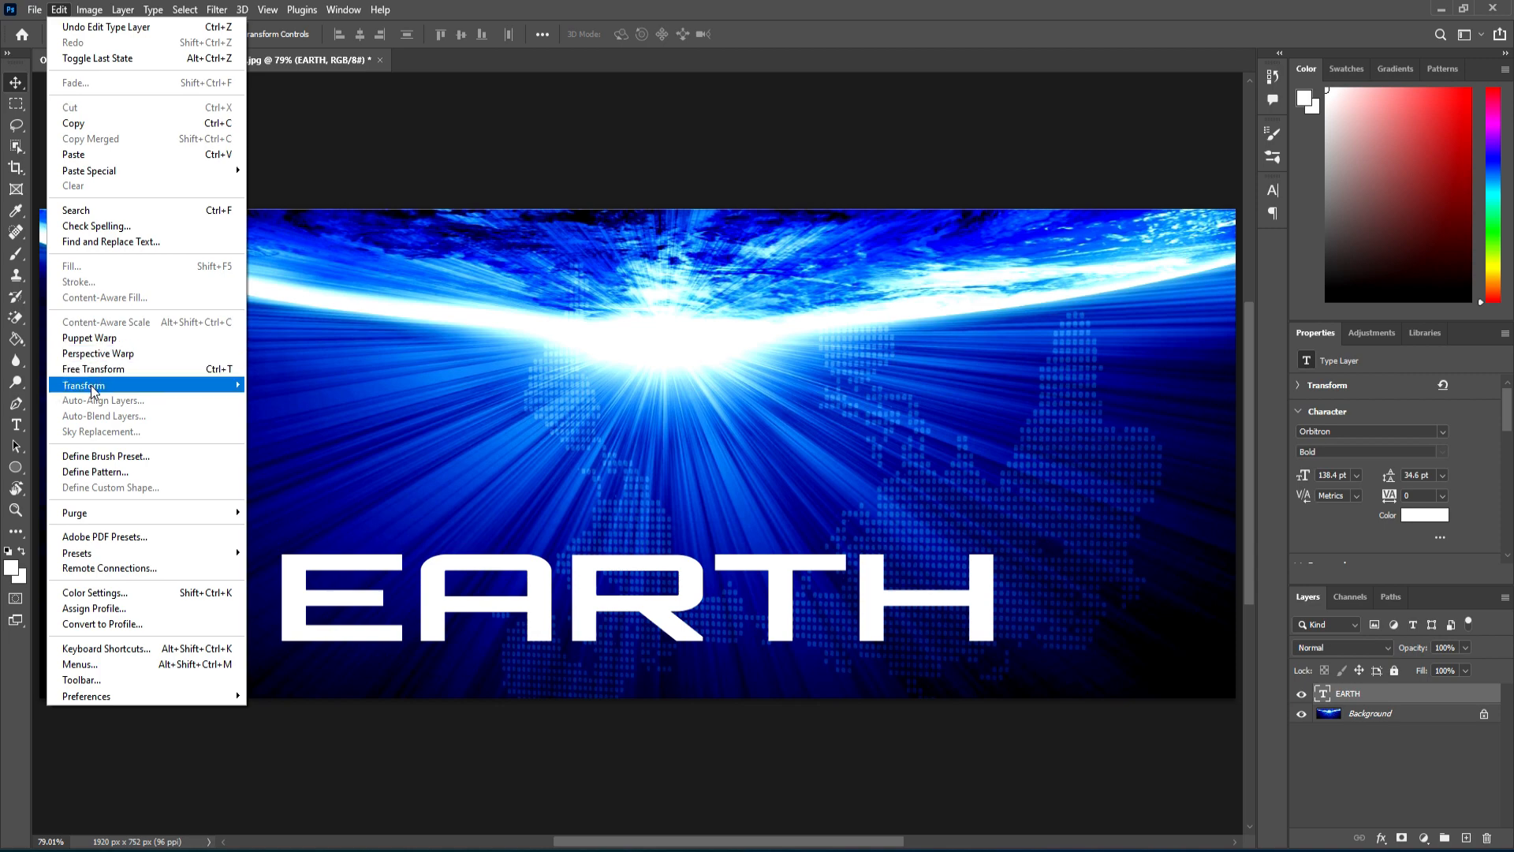
mouse_move(92, 385)
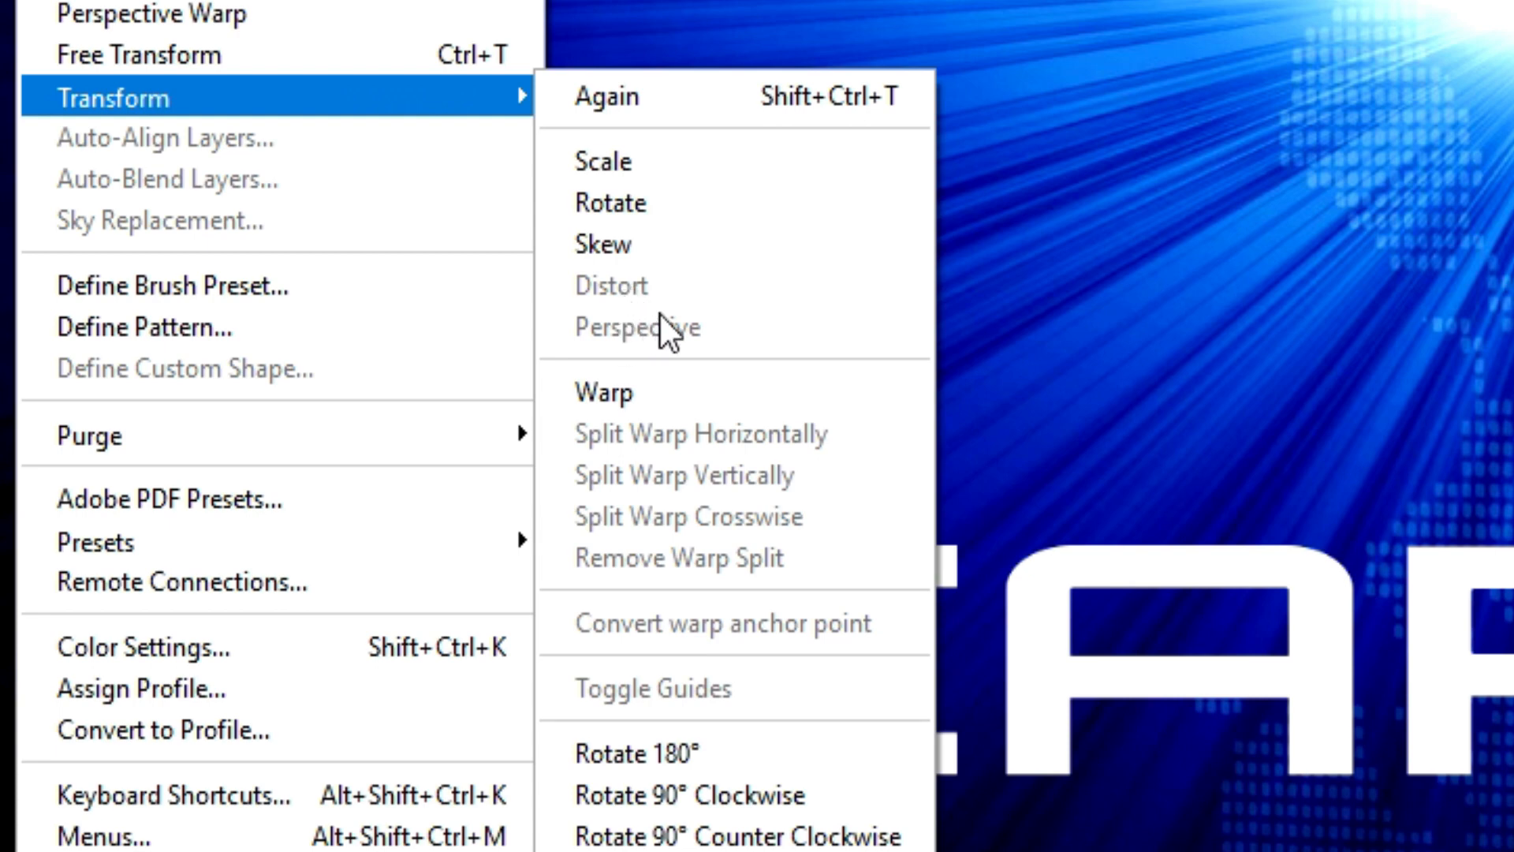
left_click(691, 286)
left_click(691, 328)
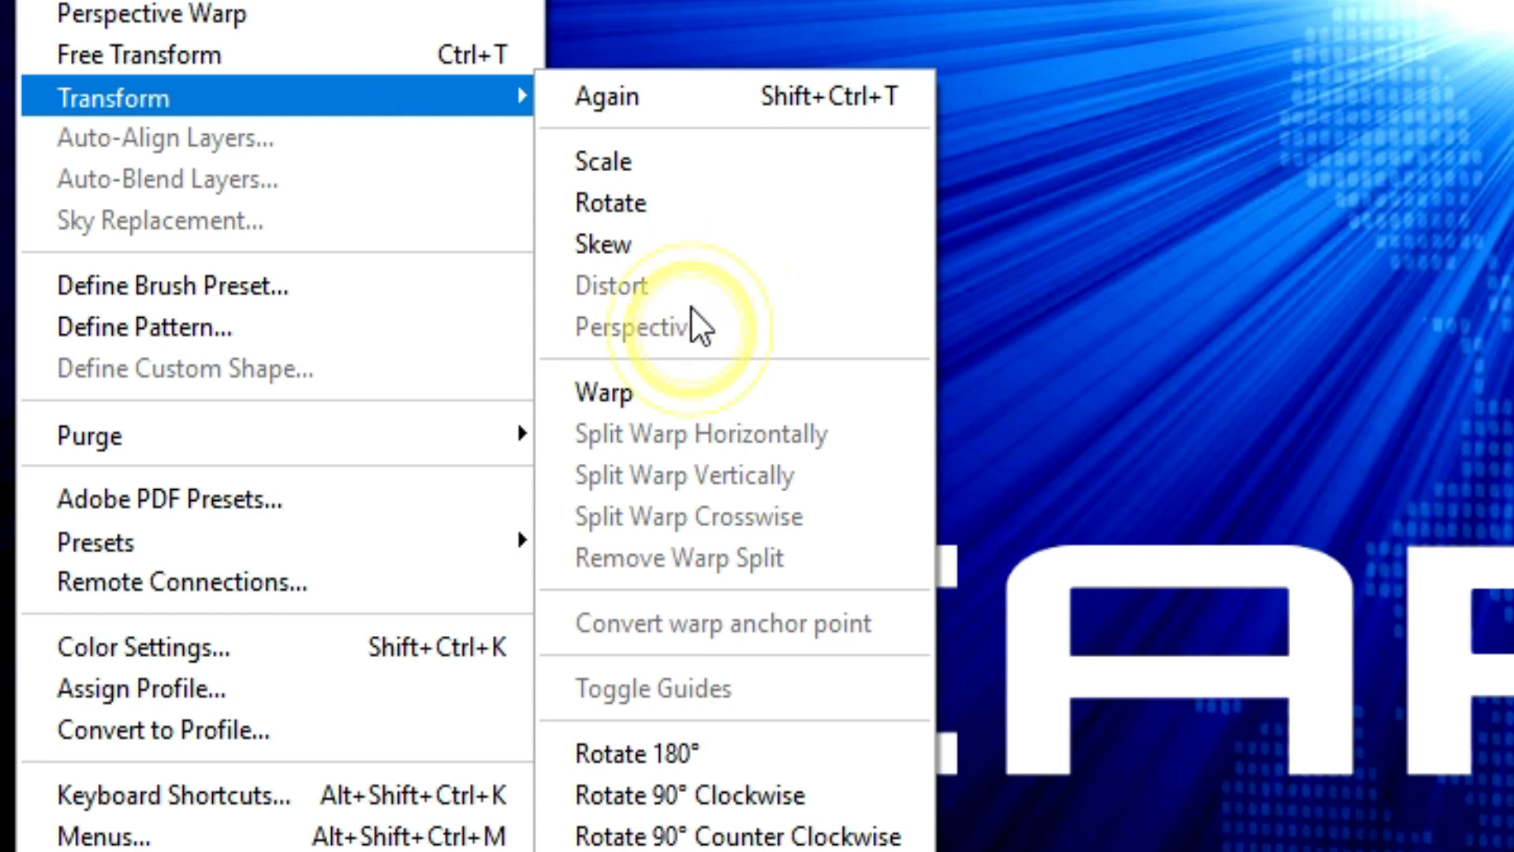
left_click(690, 295)
left_click(688, 336)
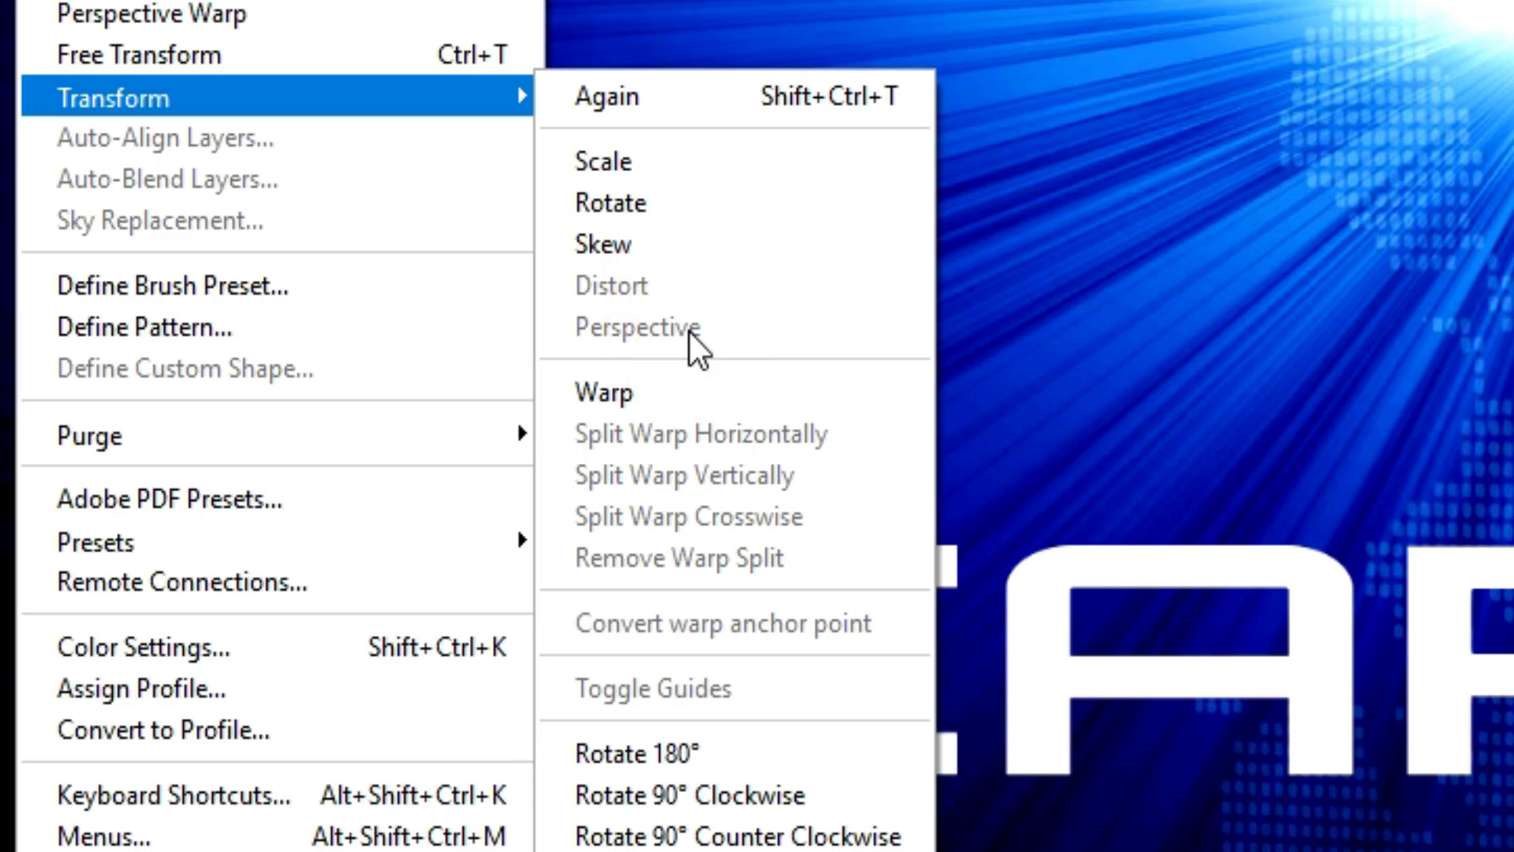
left_click(691, 337)
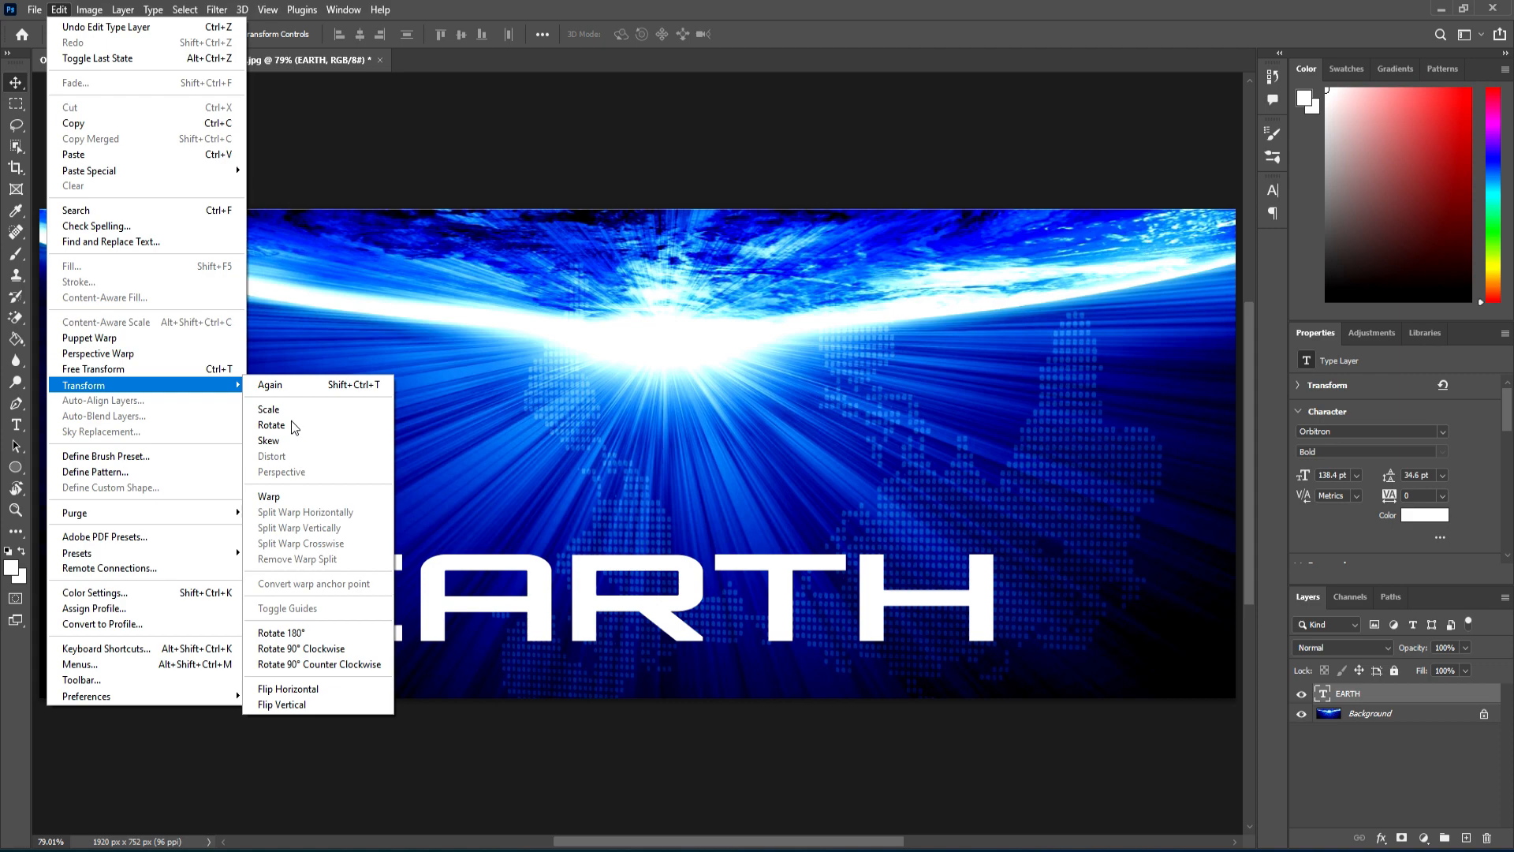
left_click(310, 182)
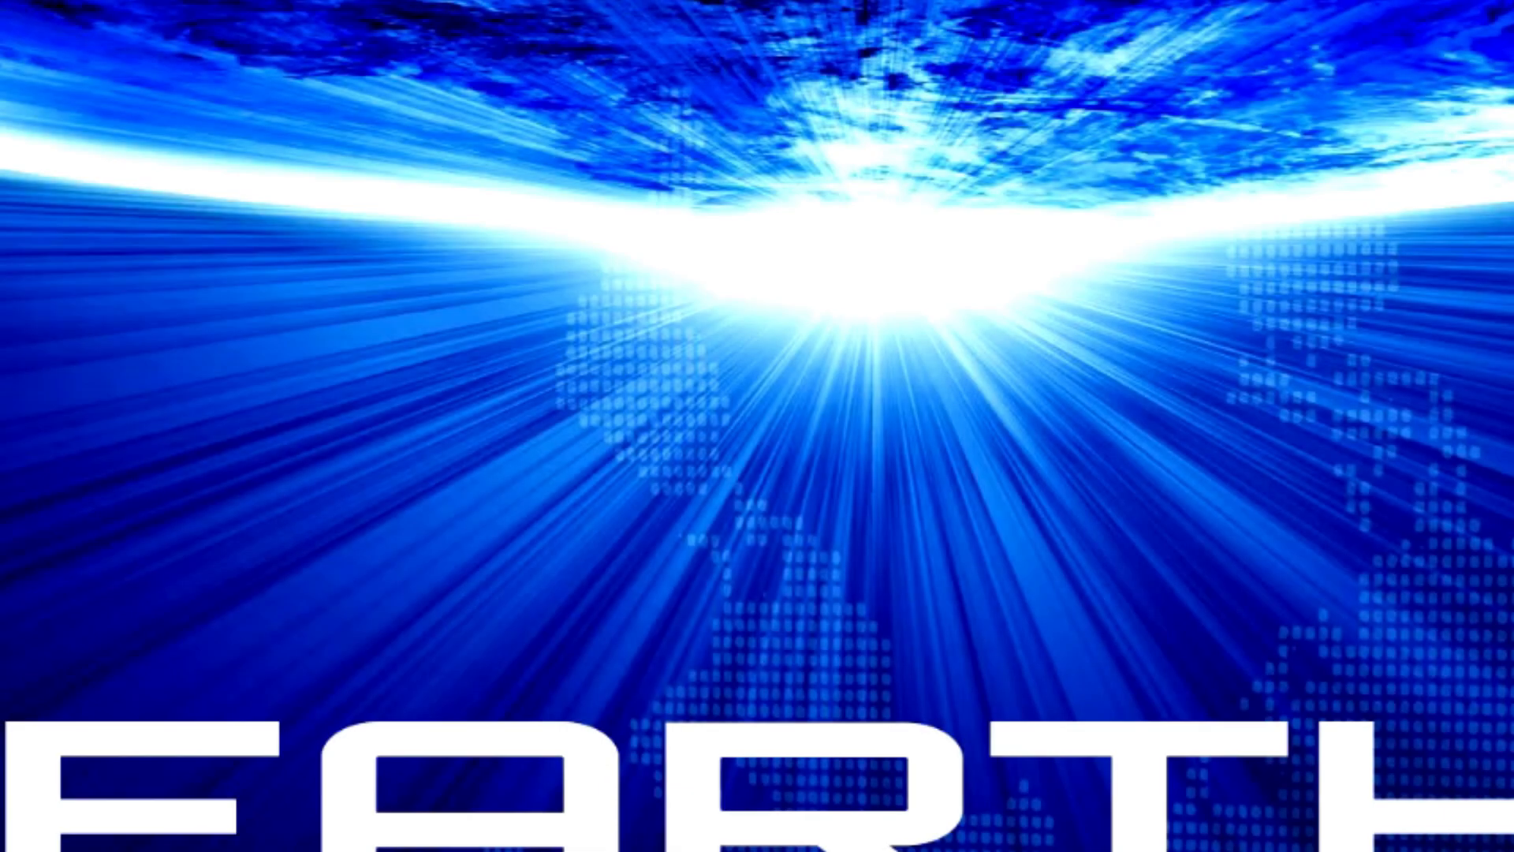
Step: Check the options offered by Free Transform on the EARTH text and leave the transform without changing it
key("ctrl+t")
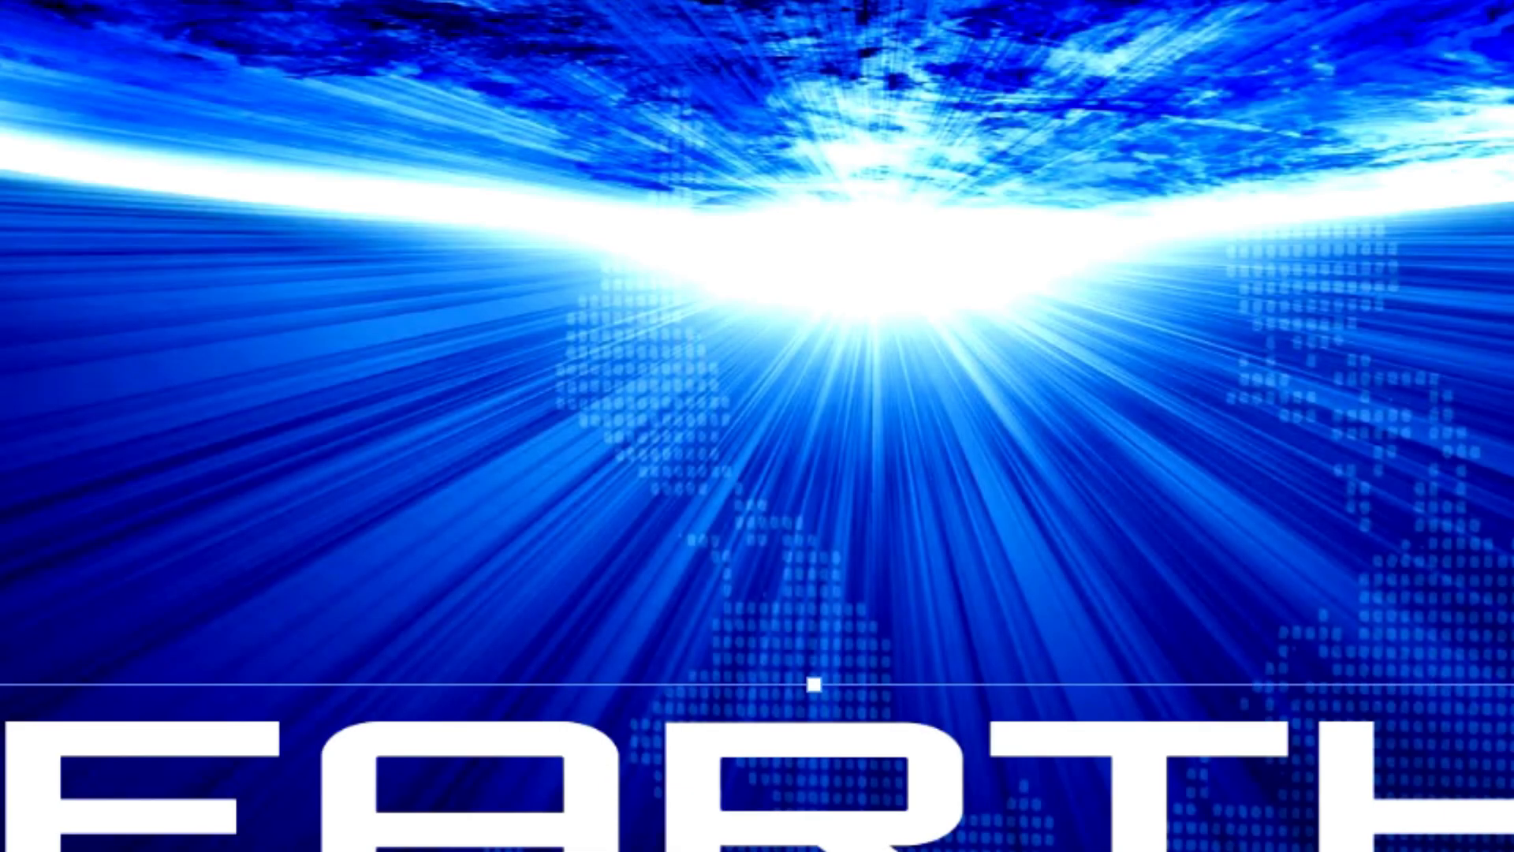
right_click(907, 775)
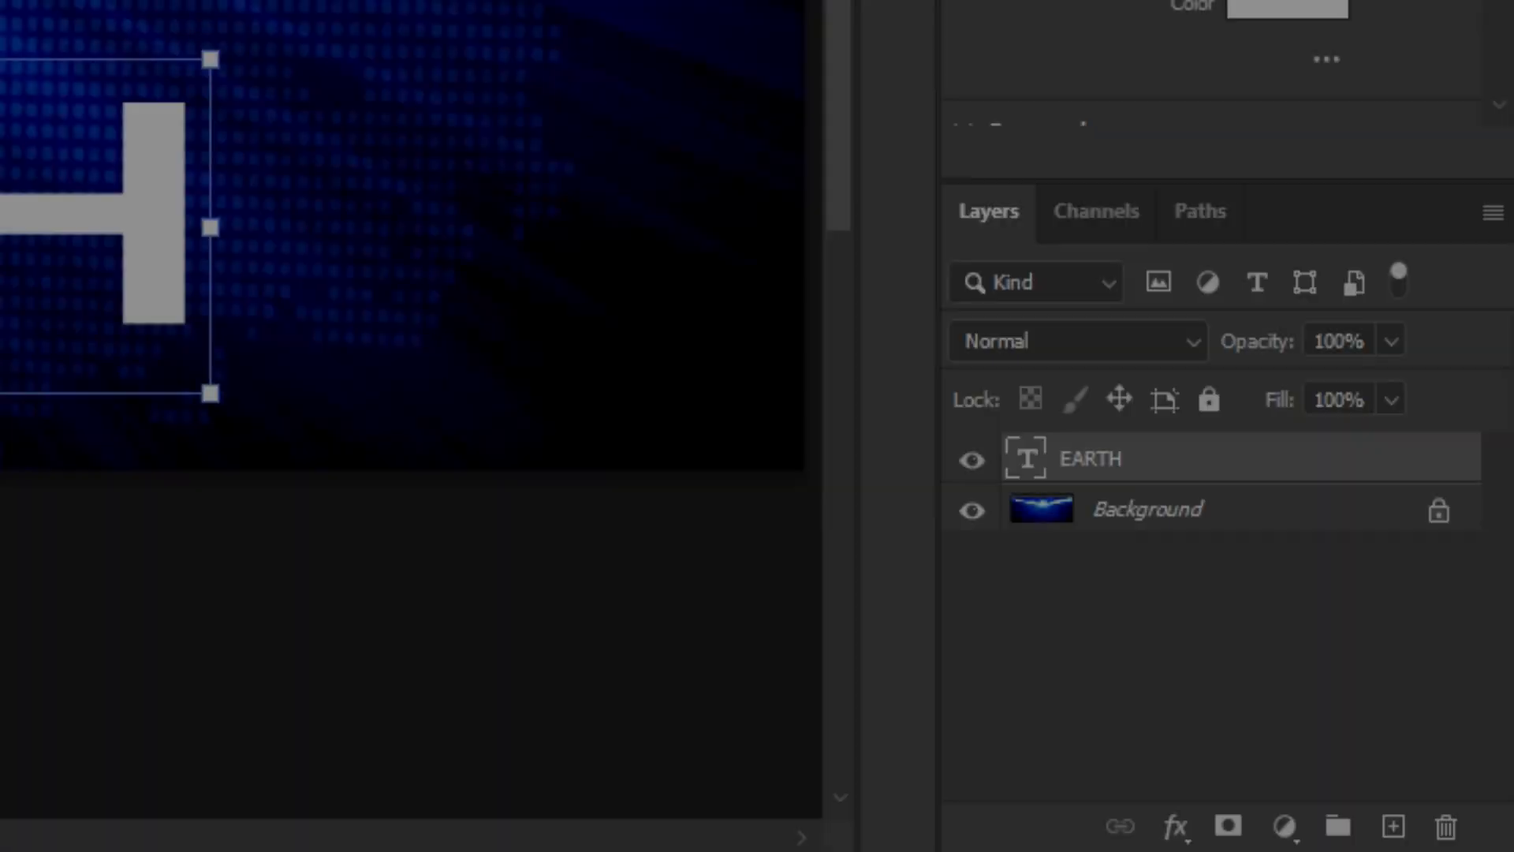
key("Return")
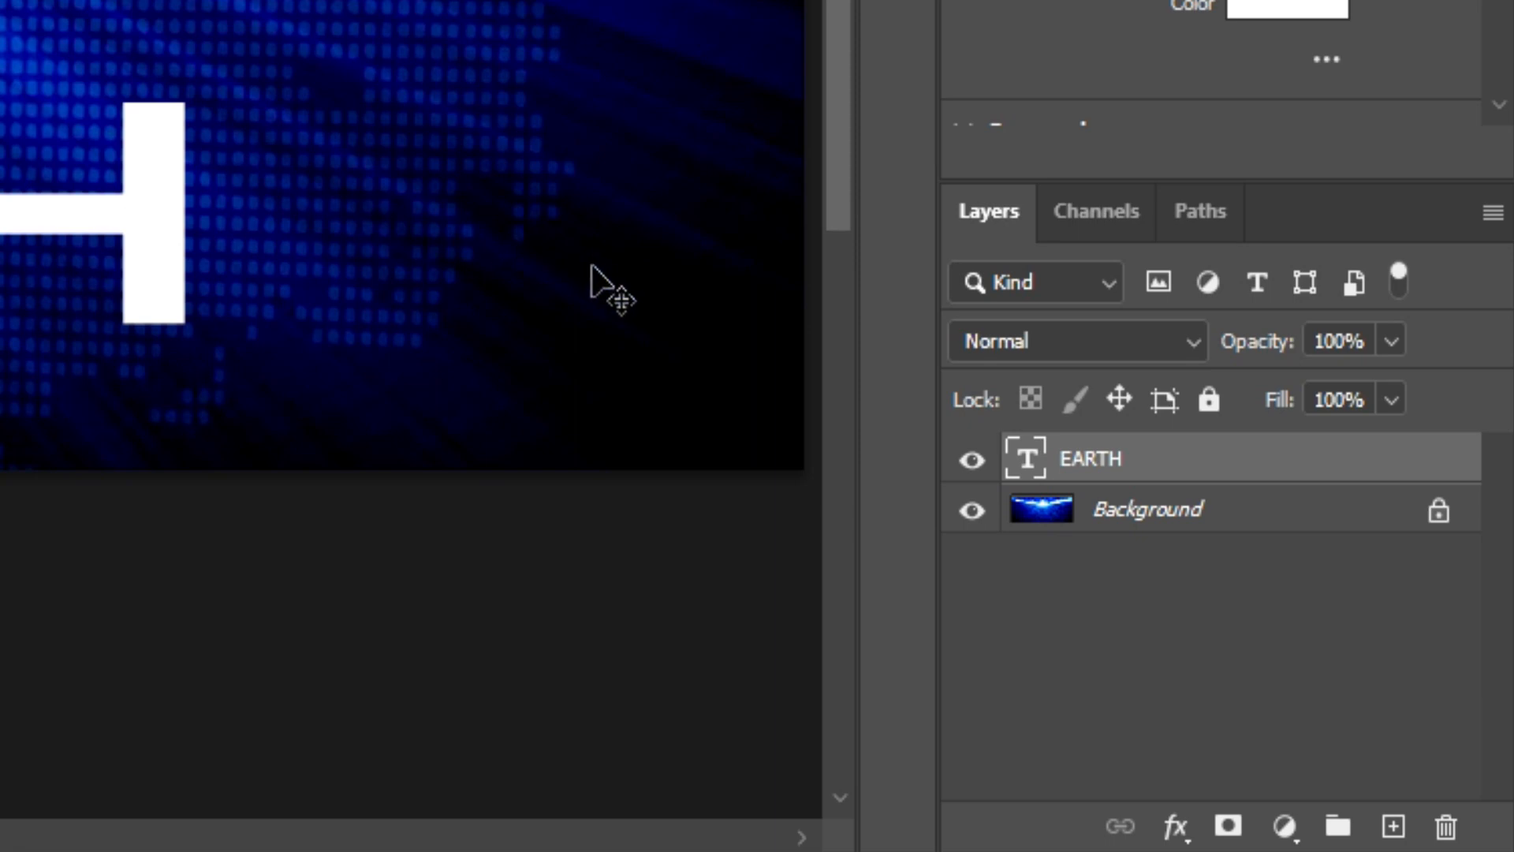
Step: Rasterize the EARTH text layer and start a Perspective transform on it
right_click(1171, 467)
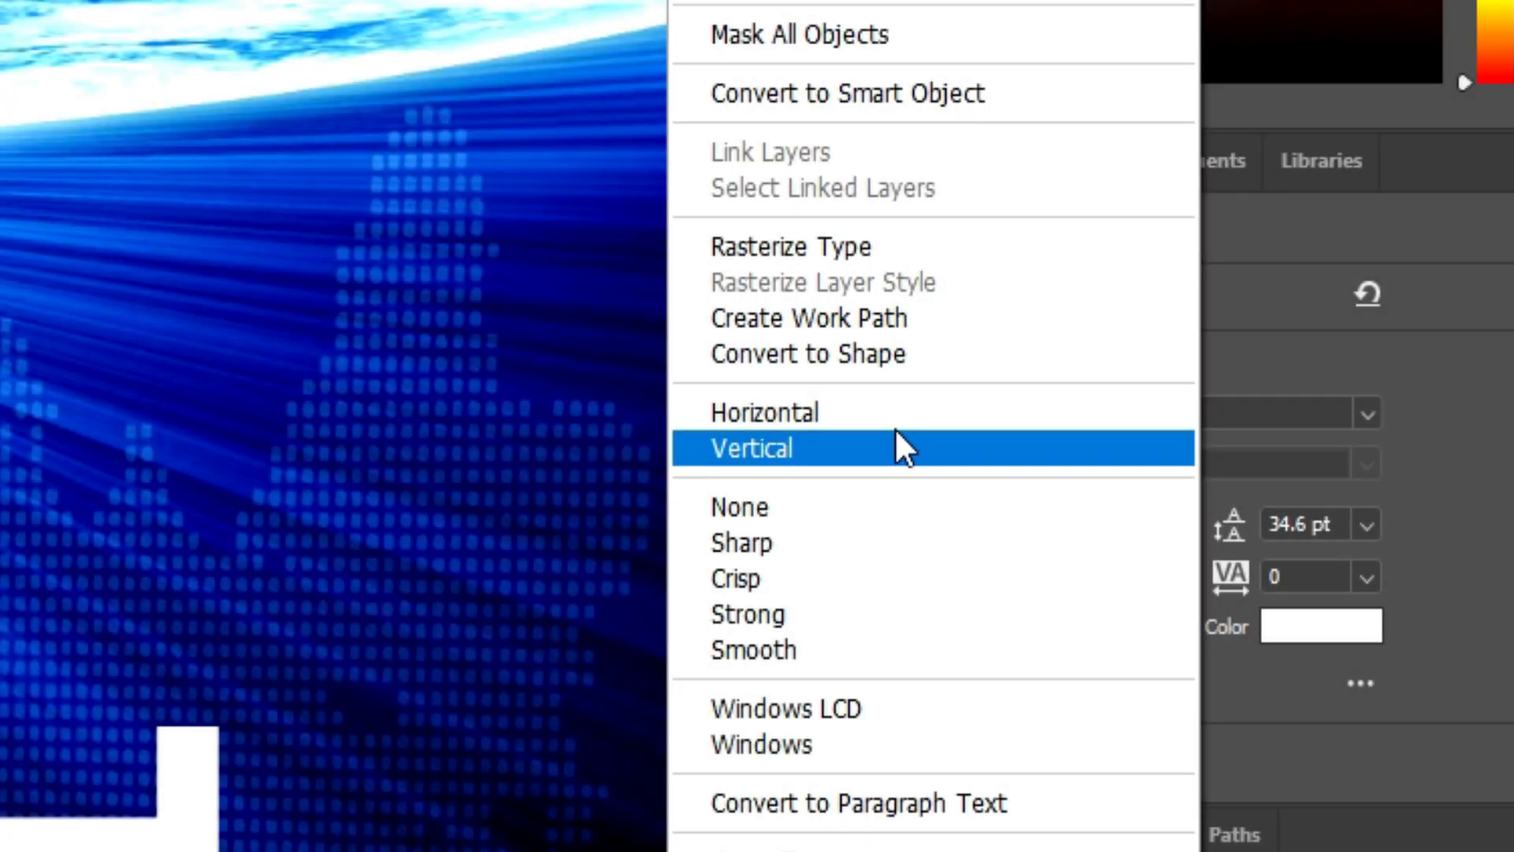
left_click(849, 253)
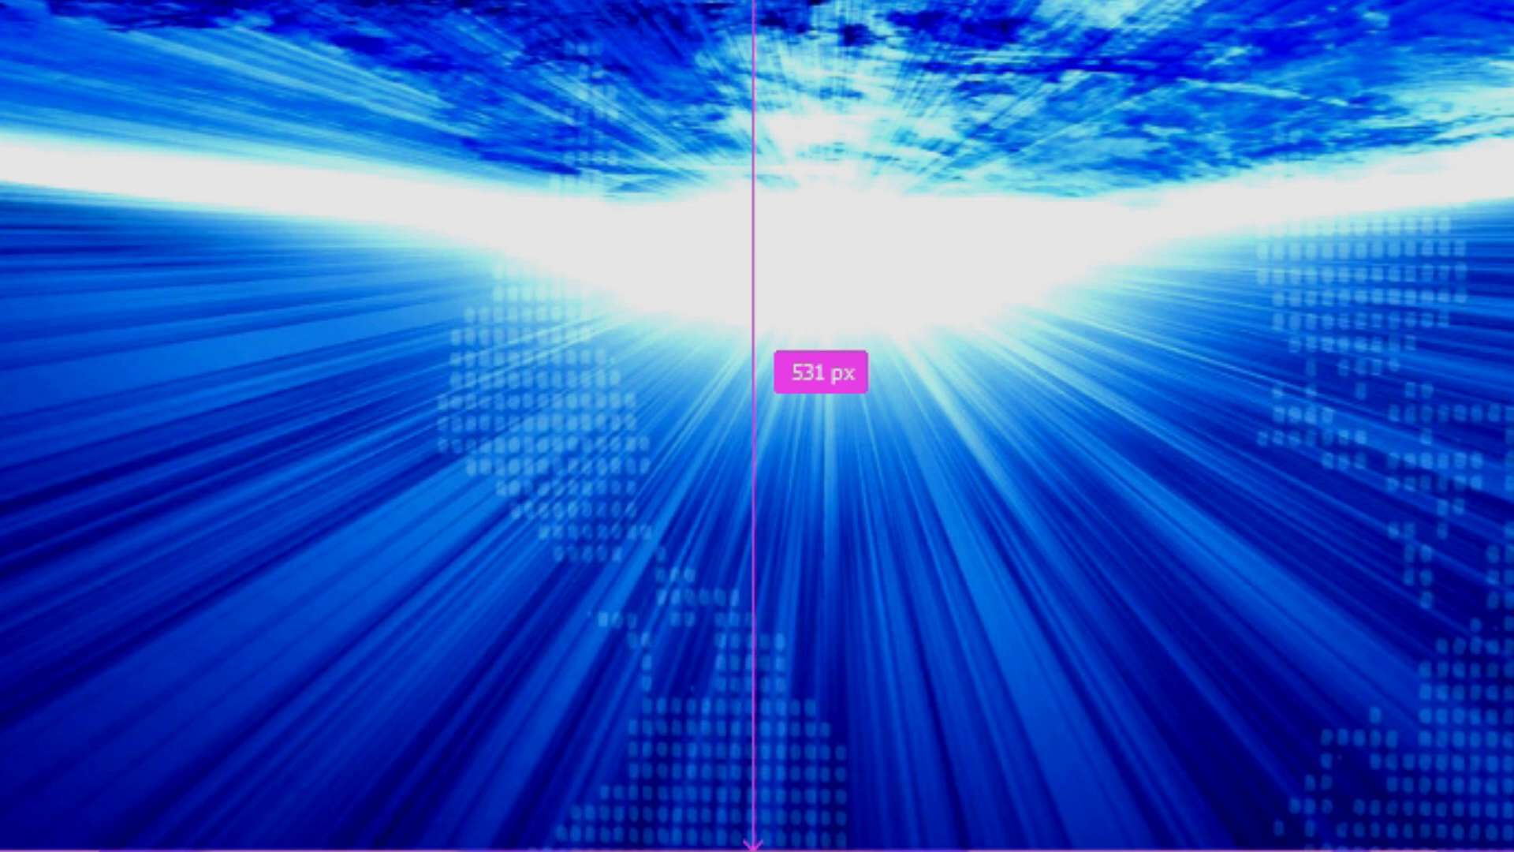
key("ctrl+t")
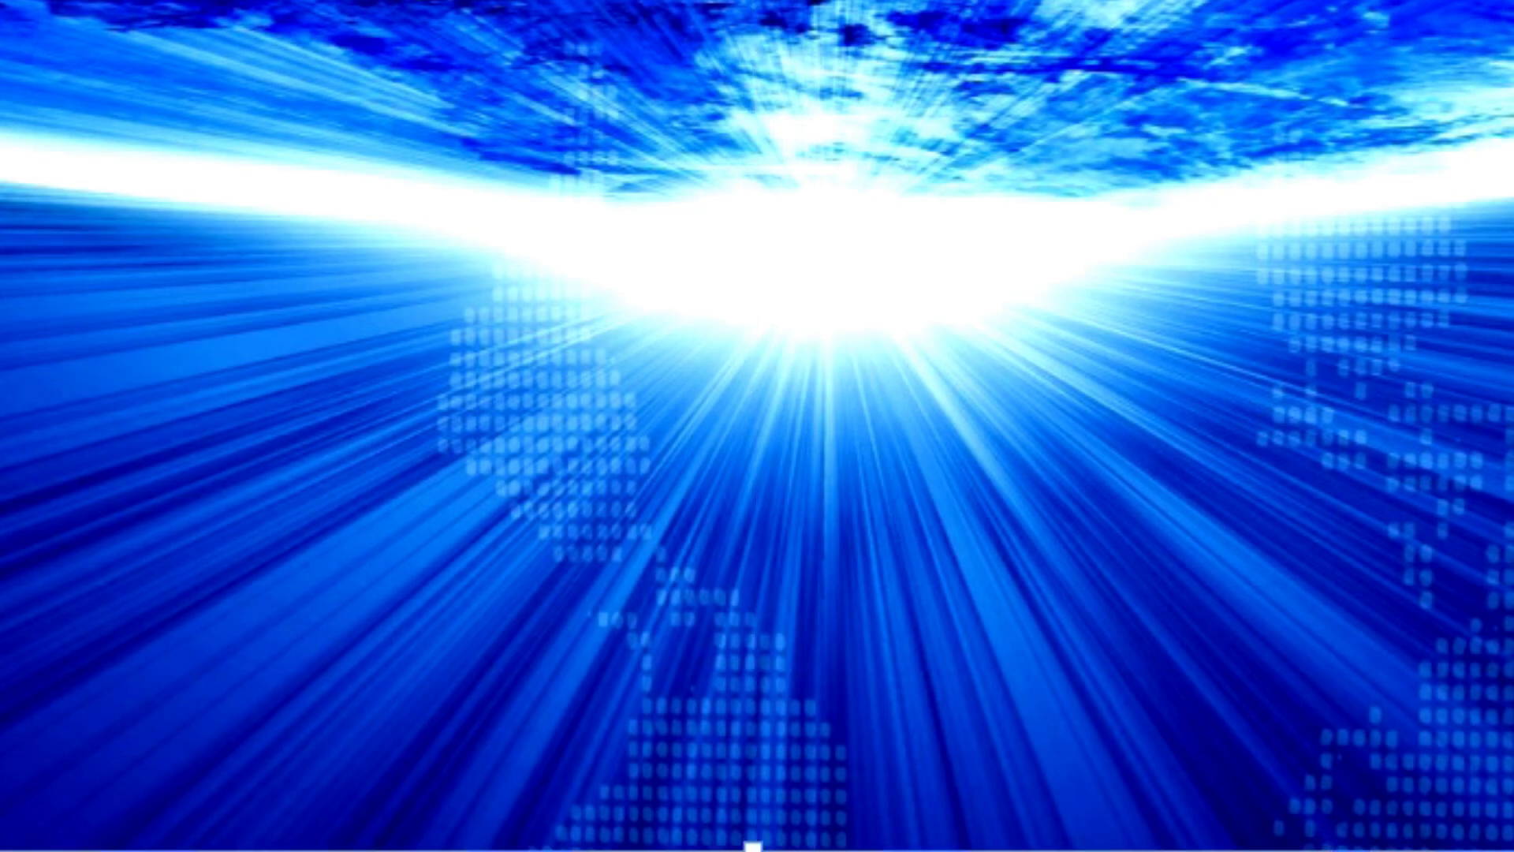
right_click(841, 426)
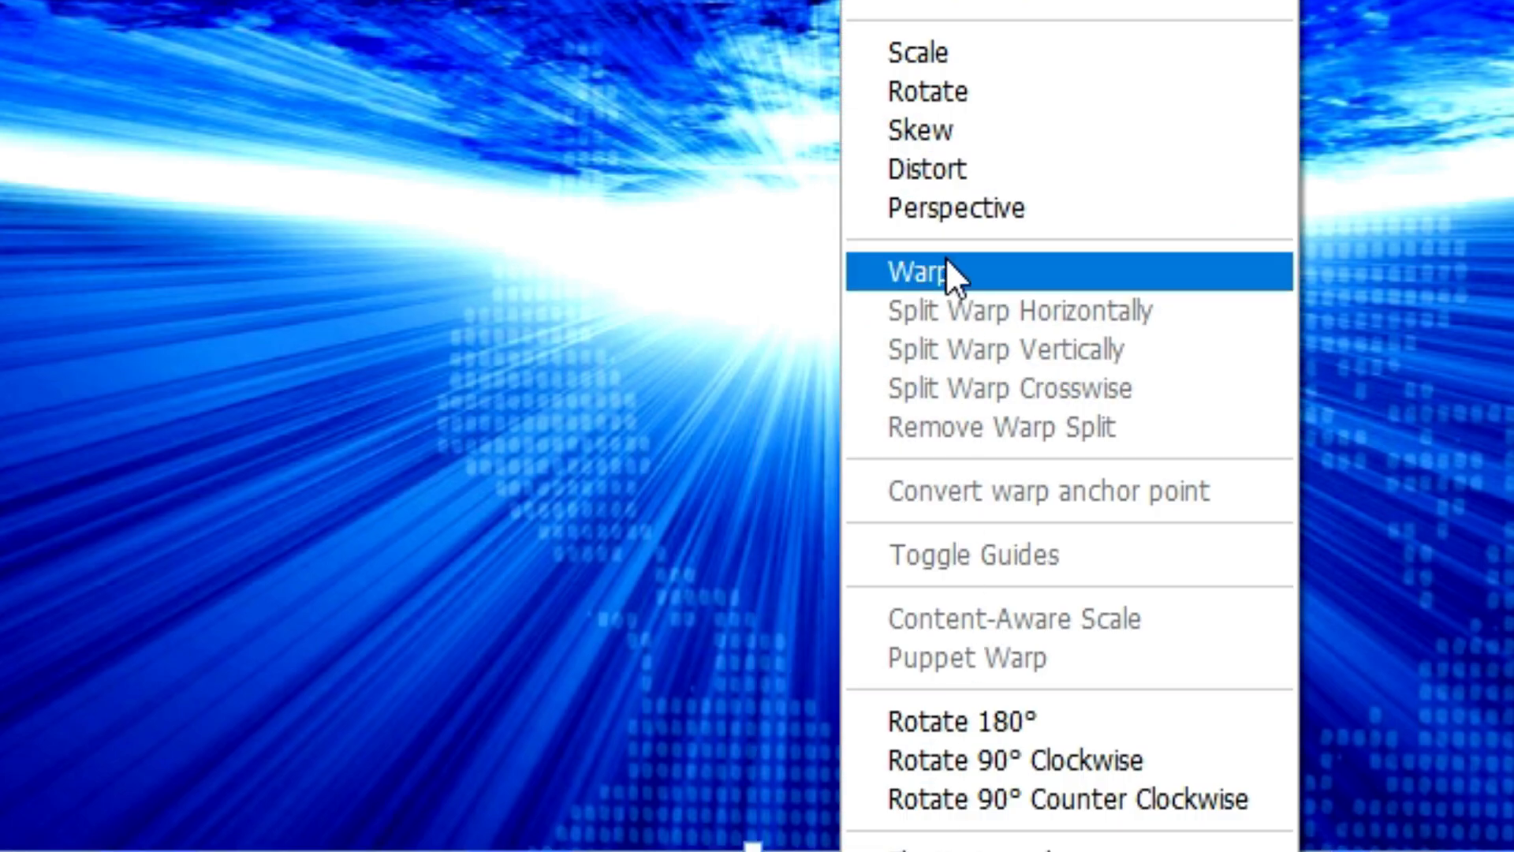
left_click(946, 207)
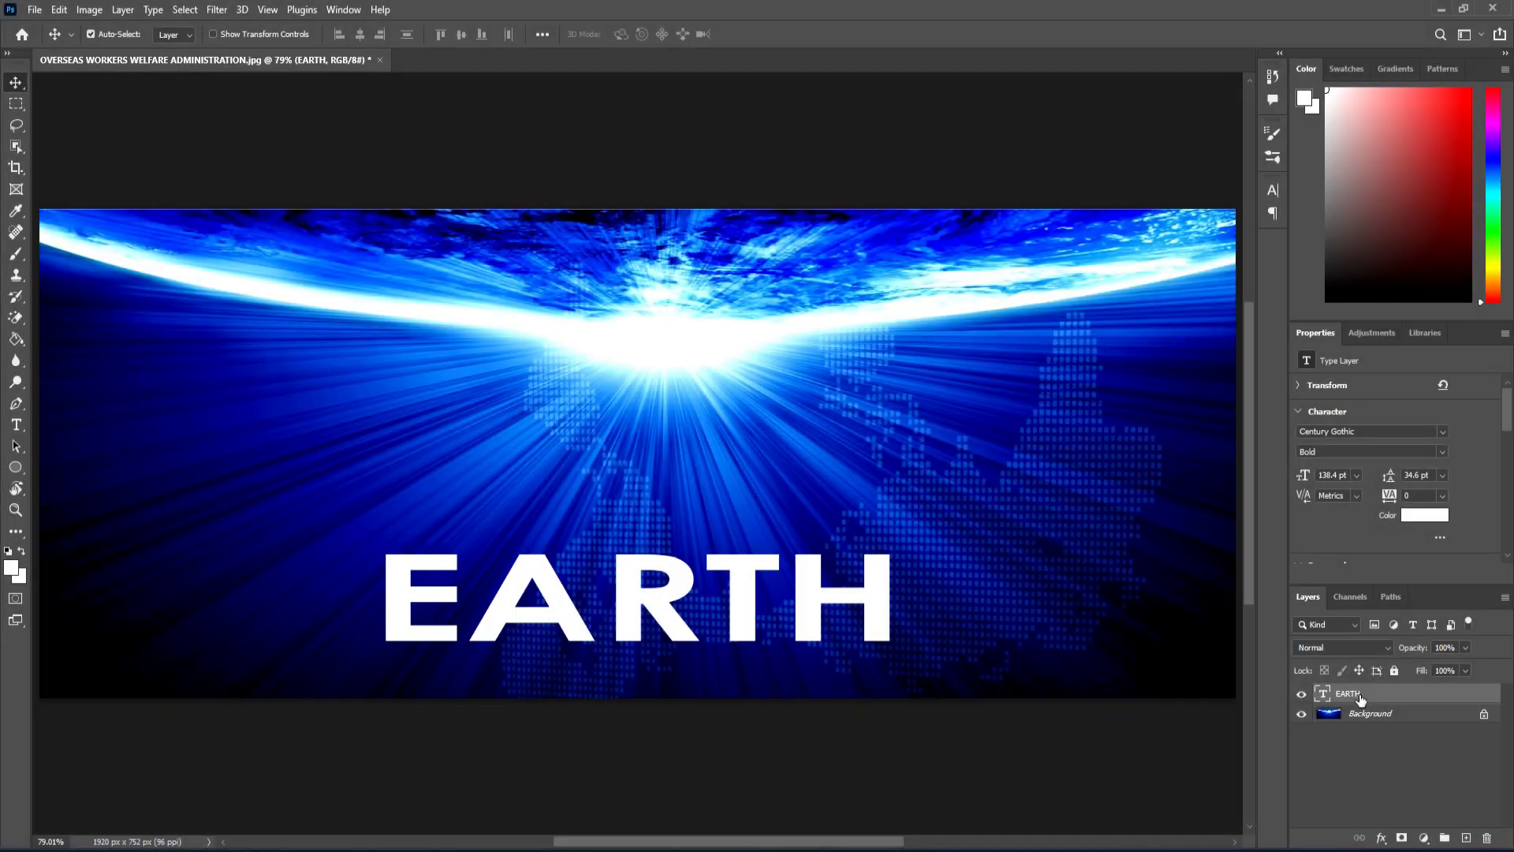
Step: Convert the EARTH text layer to a shape and try to edit its lettering with the Type tool
right_click(1360, 697)
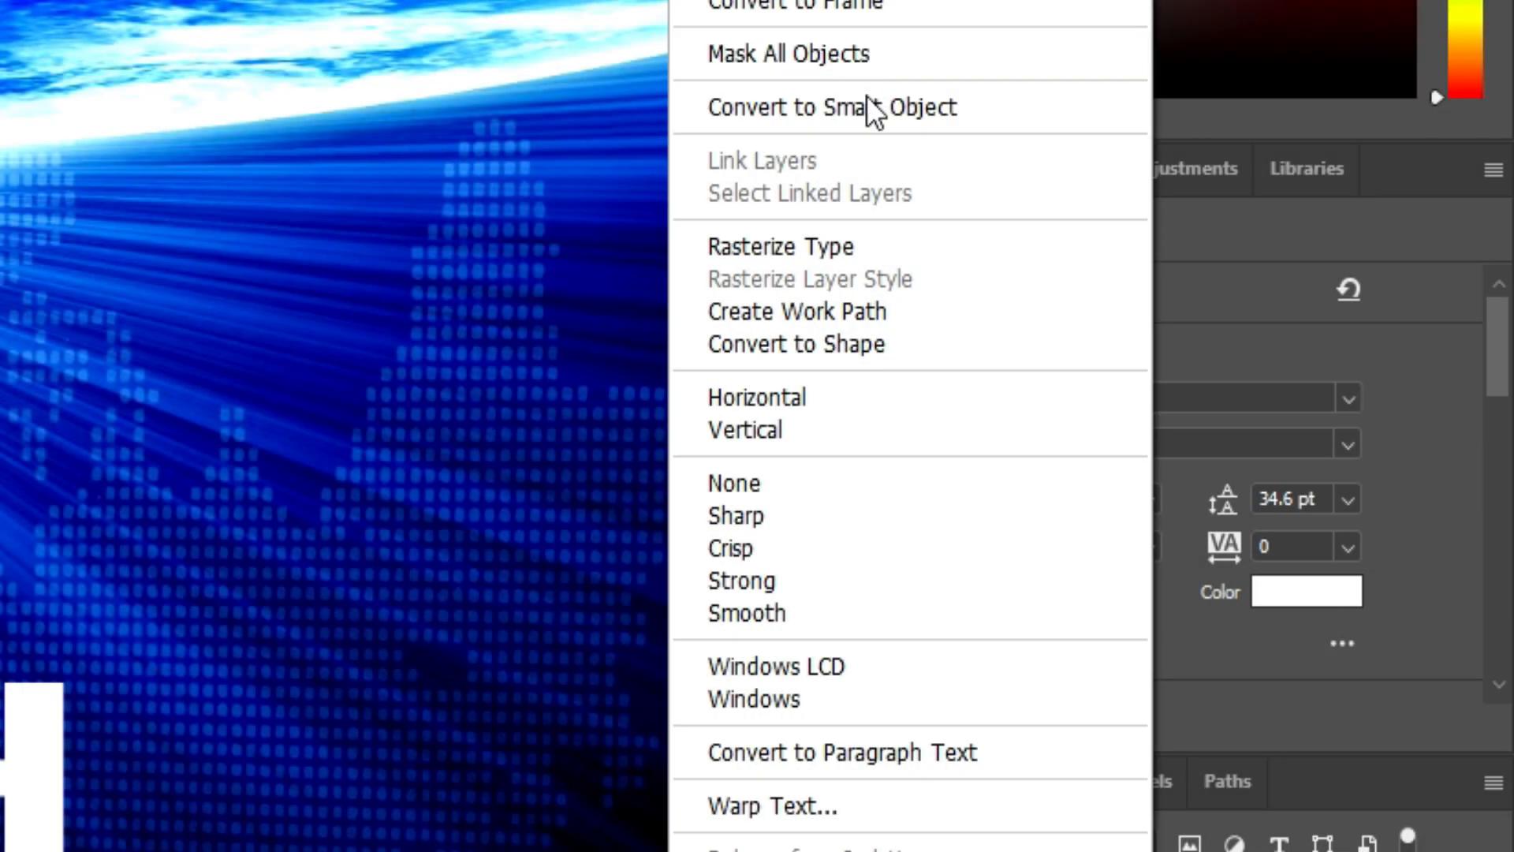
left_click(831, 345)
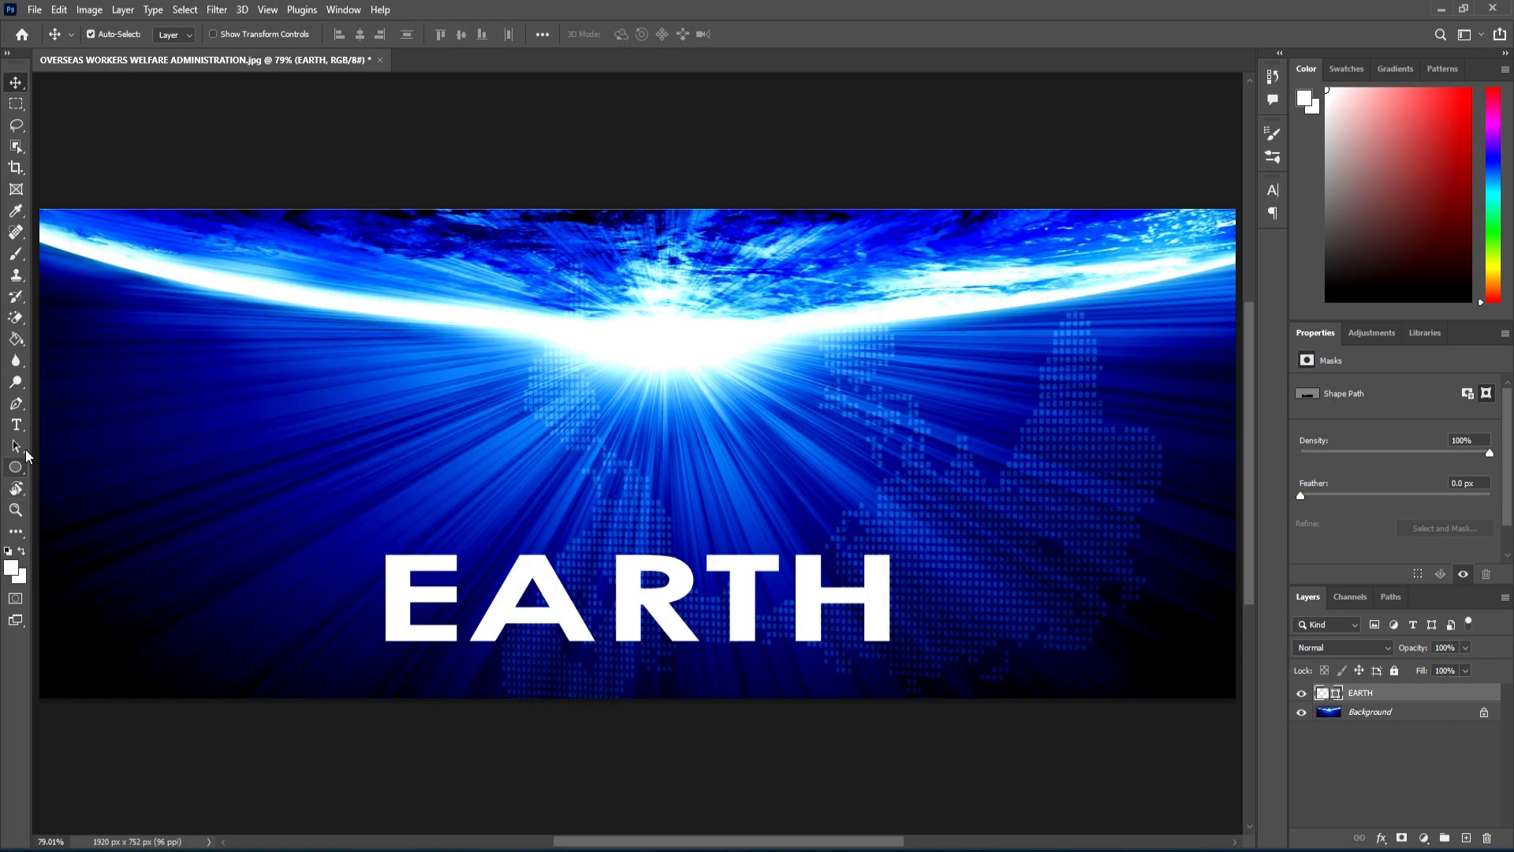
left_click(16, 424)
left_click(477, 591)
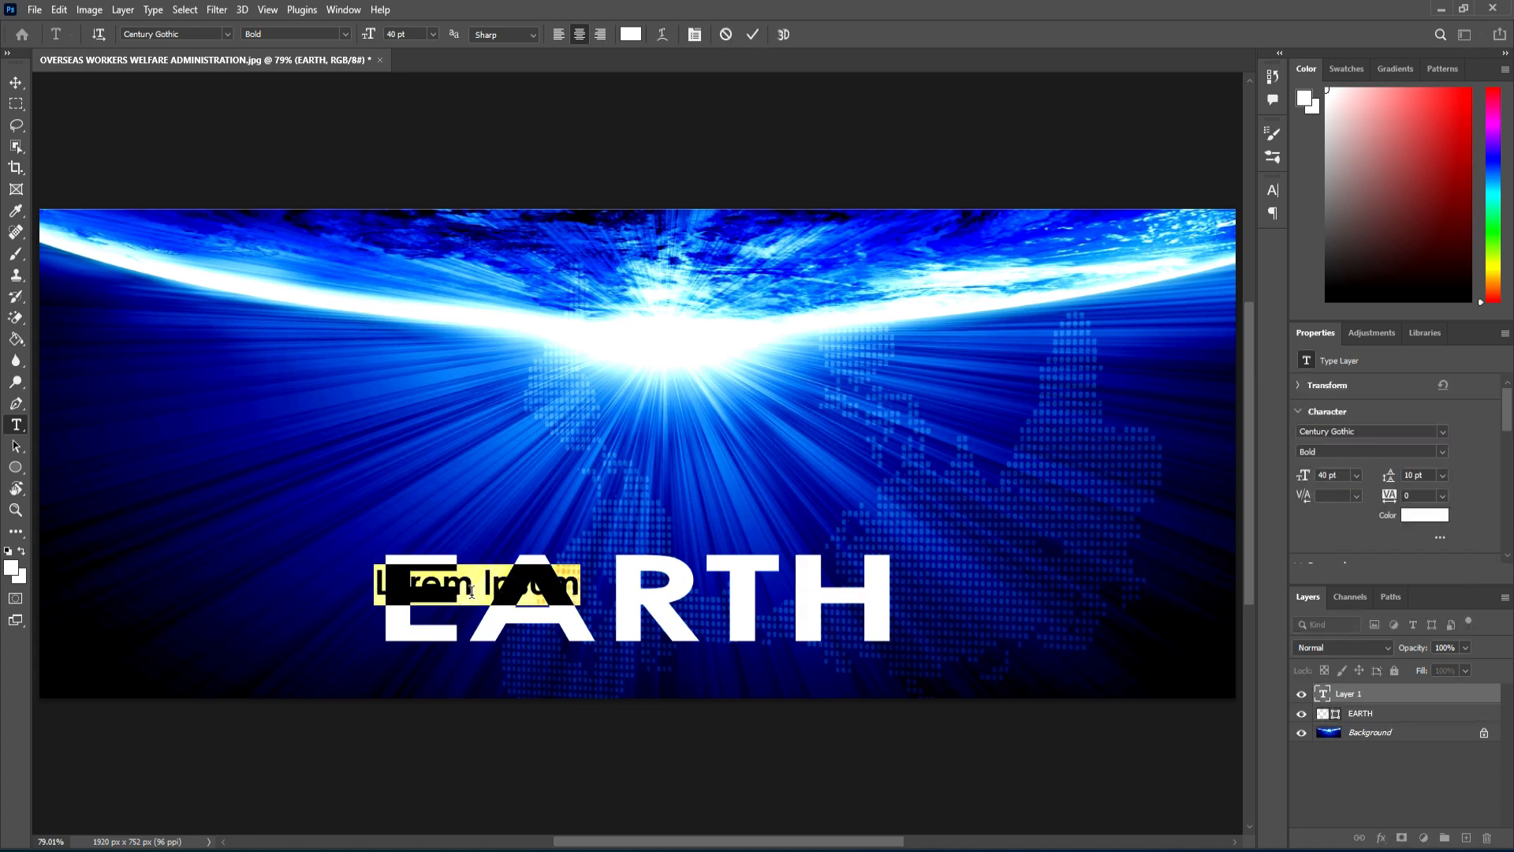
key("BackSpace")
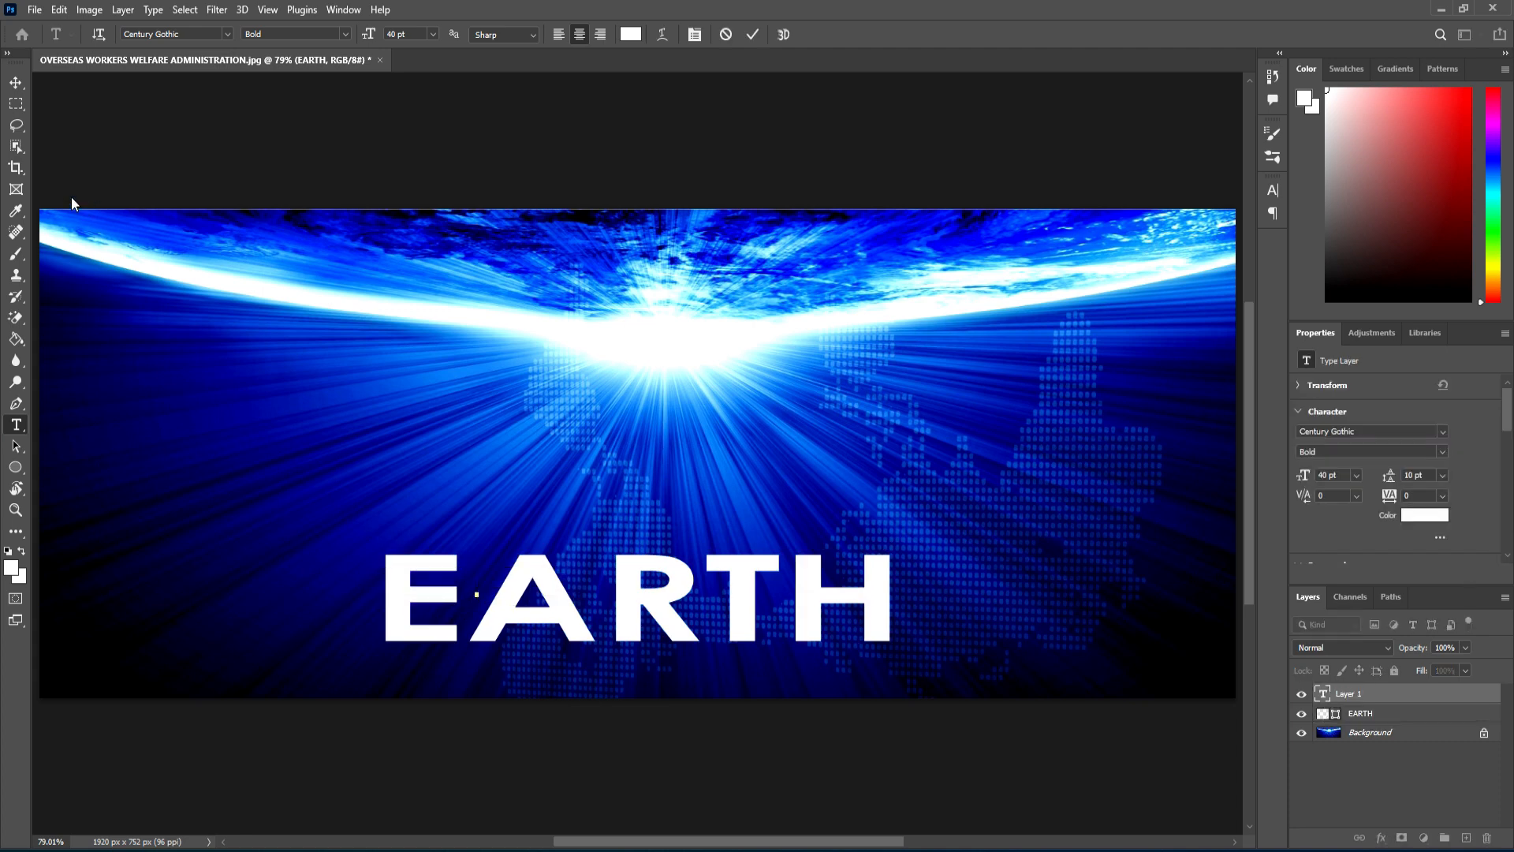
left_click(16, 82)
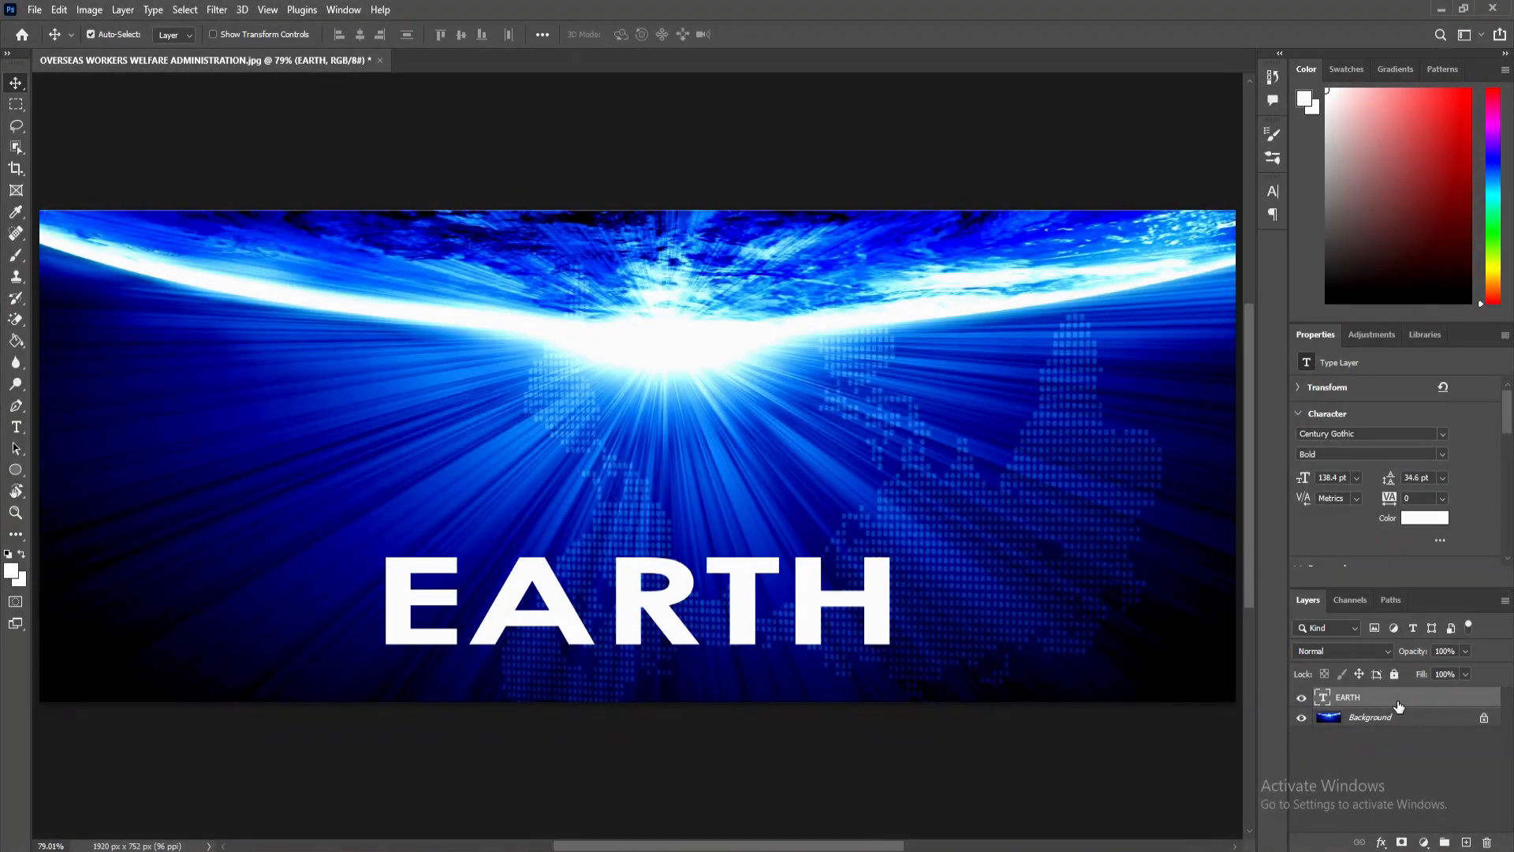
Step: Convert the EARTH text layer to a smart object
left_click(1399, 702)
left_click(1397, 718)
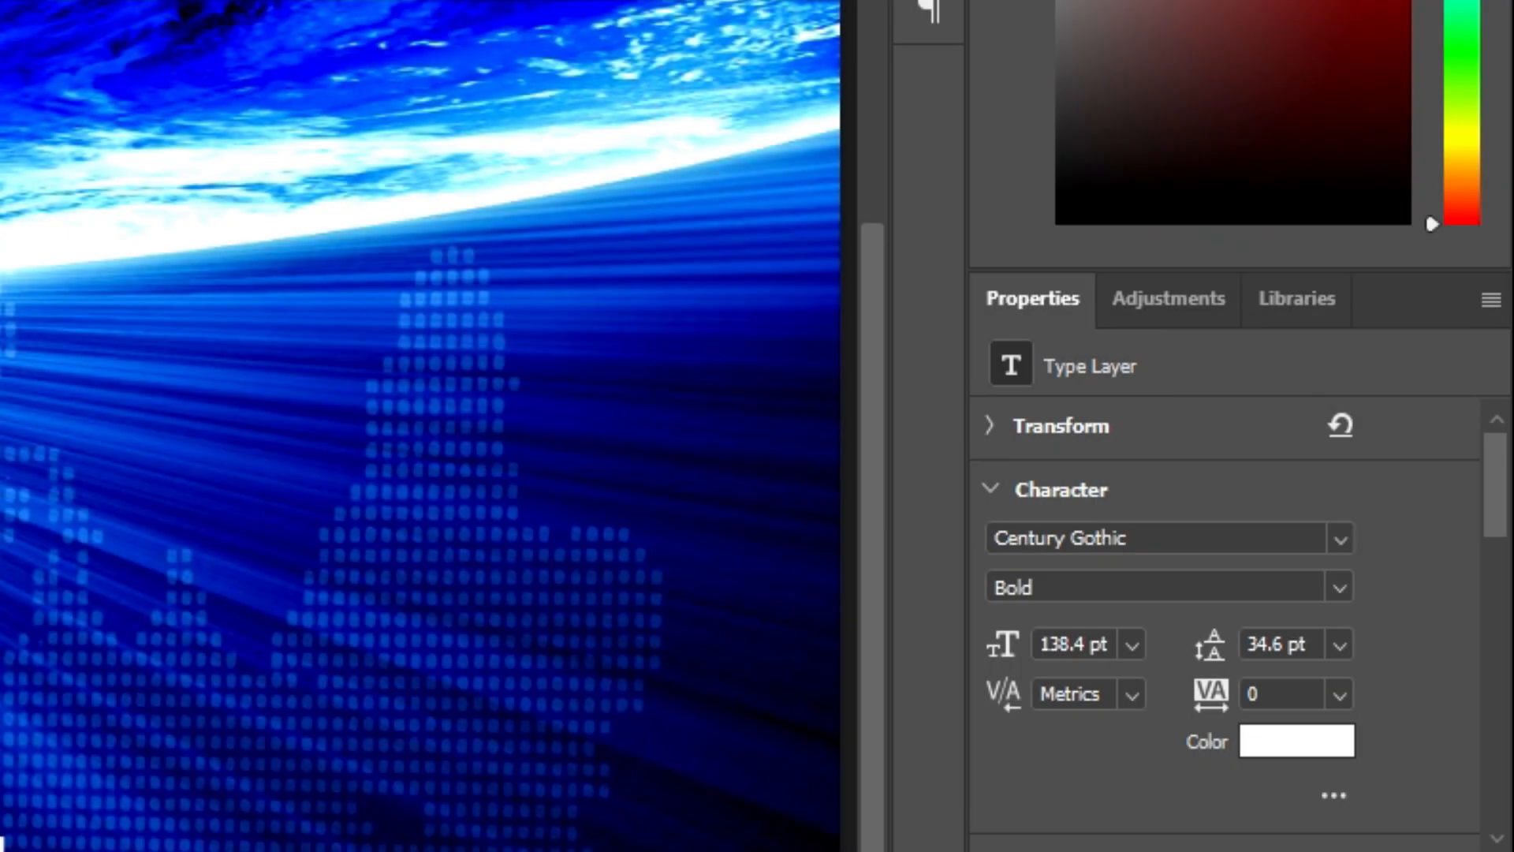
right_click(1191, 848)
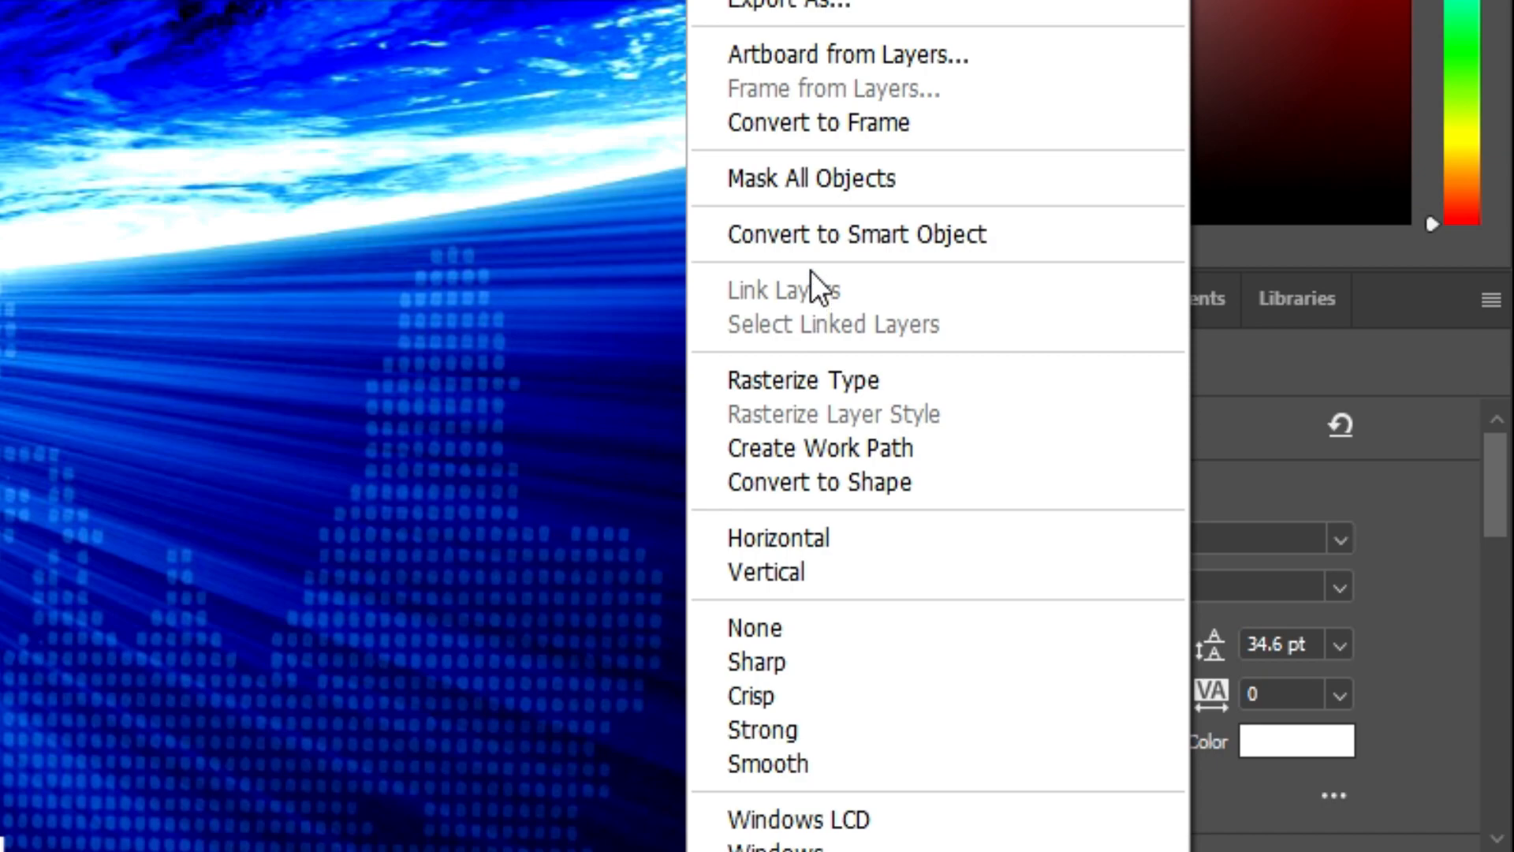
left_click(807, 238)
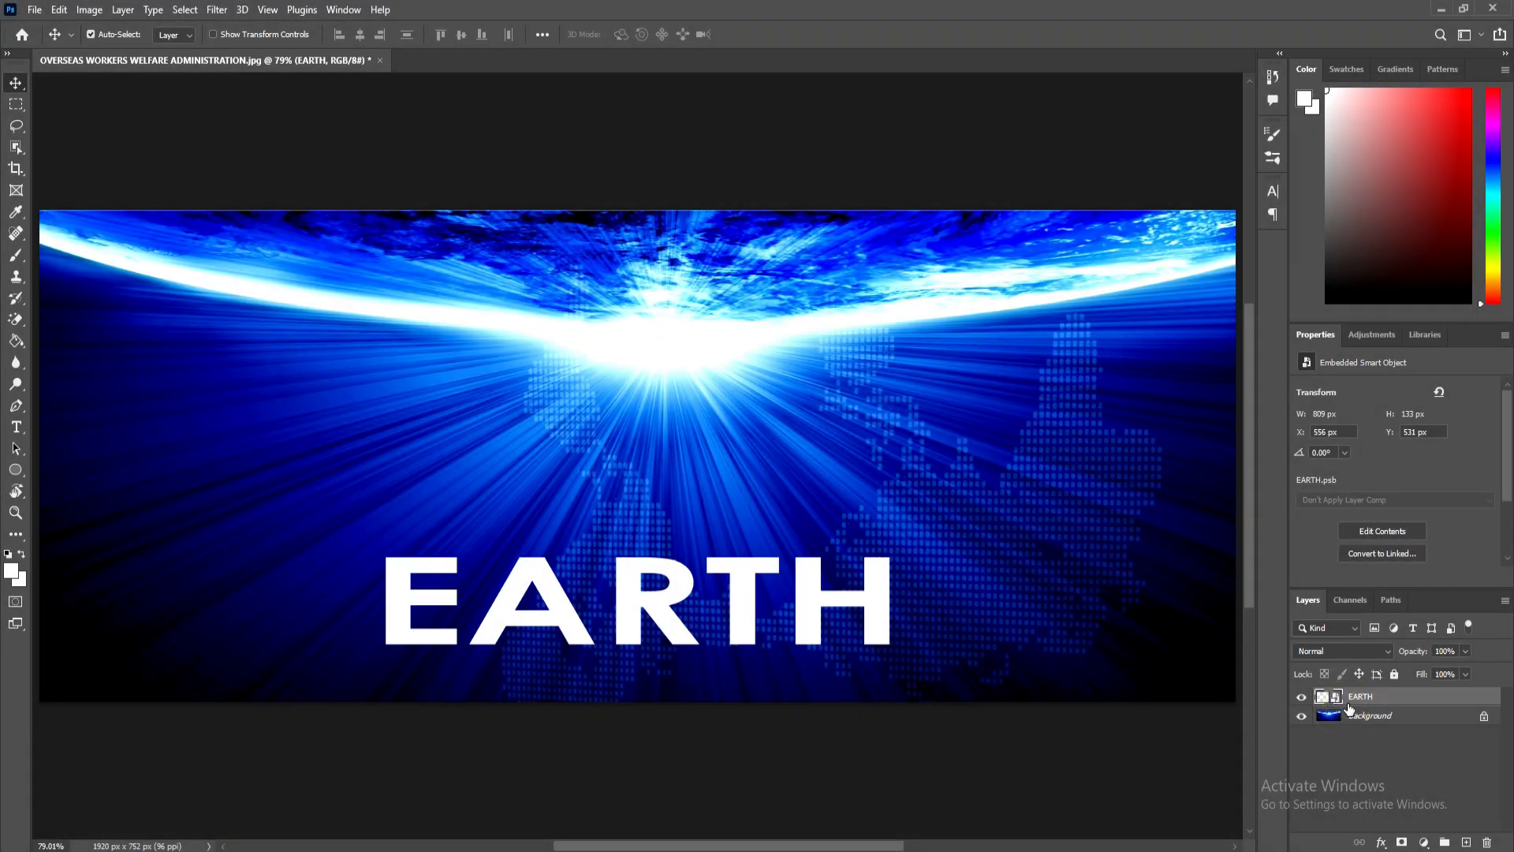
Step: Distort the EARTH smart object by pulling its two upper corners inward and upward so the lettering narrows toward the top
left_click(1348, 708)
left_click(1348, 708)
left_click(60, 9)
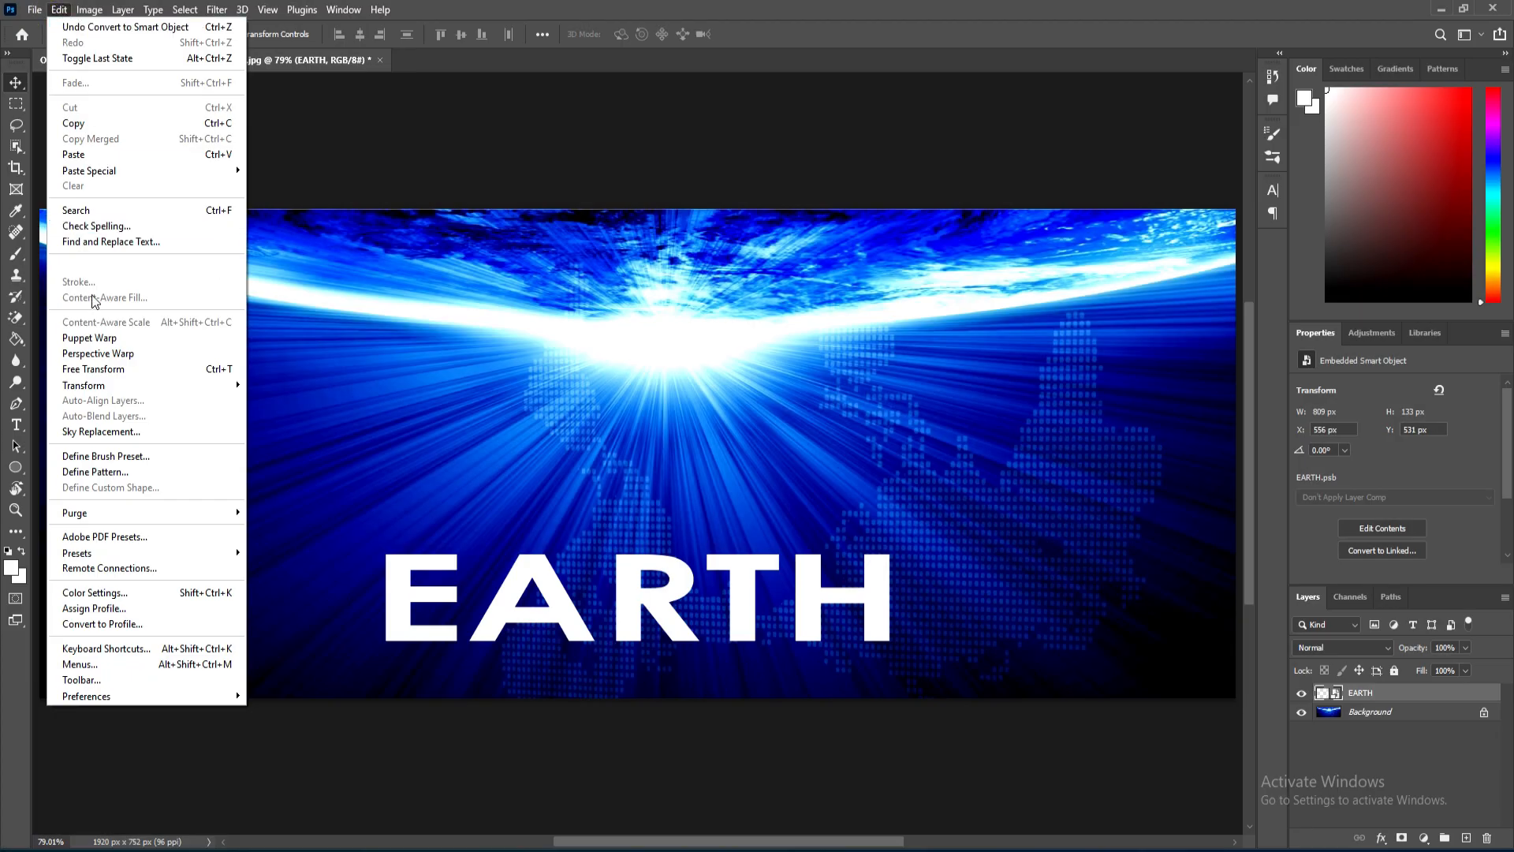
mouse_move(101, 389)
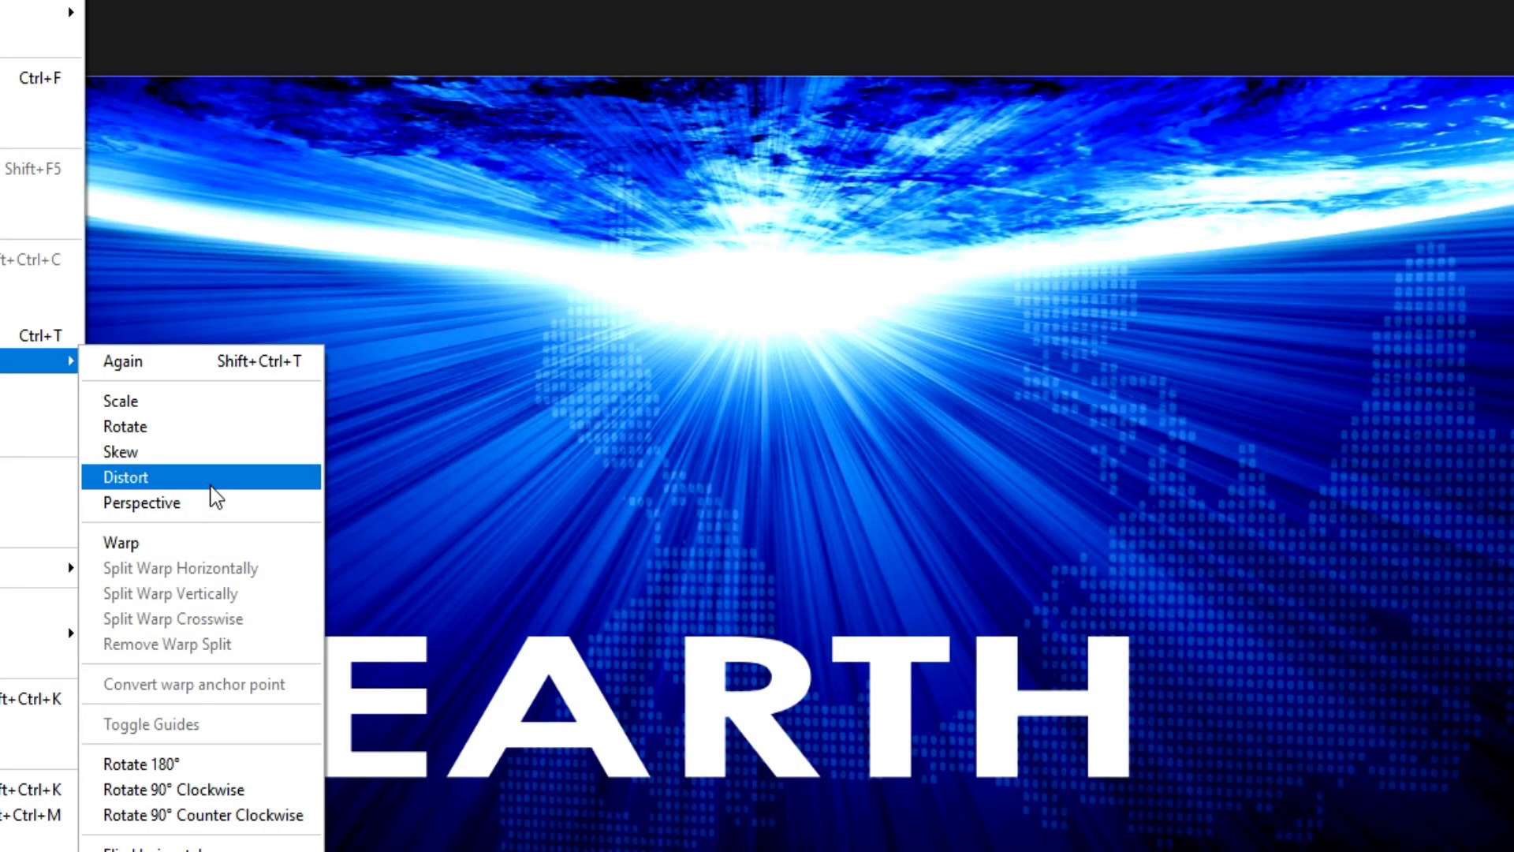
left_click(210, 486)
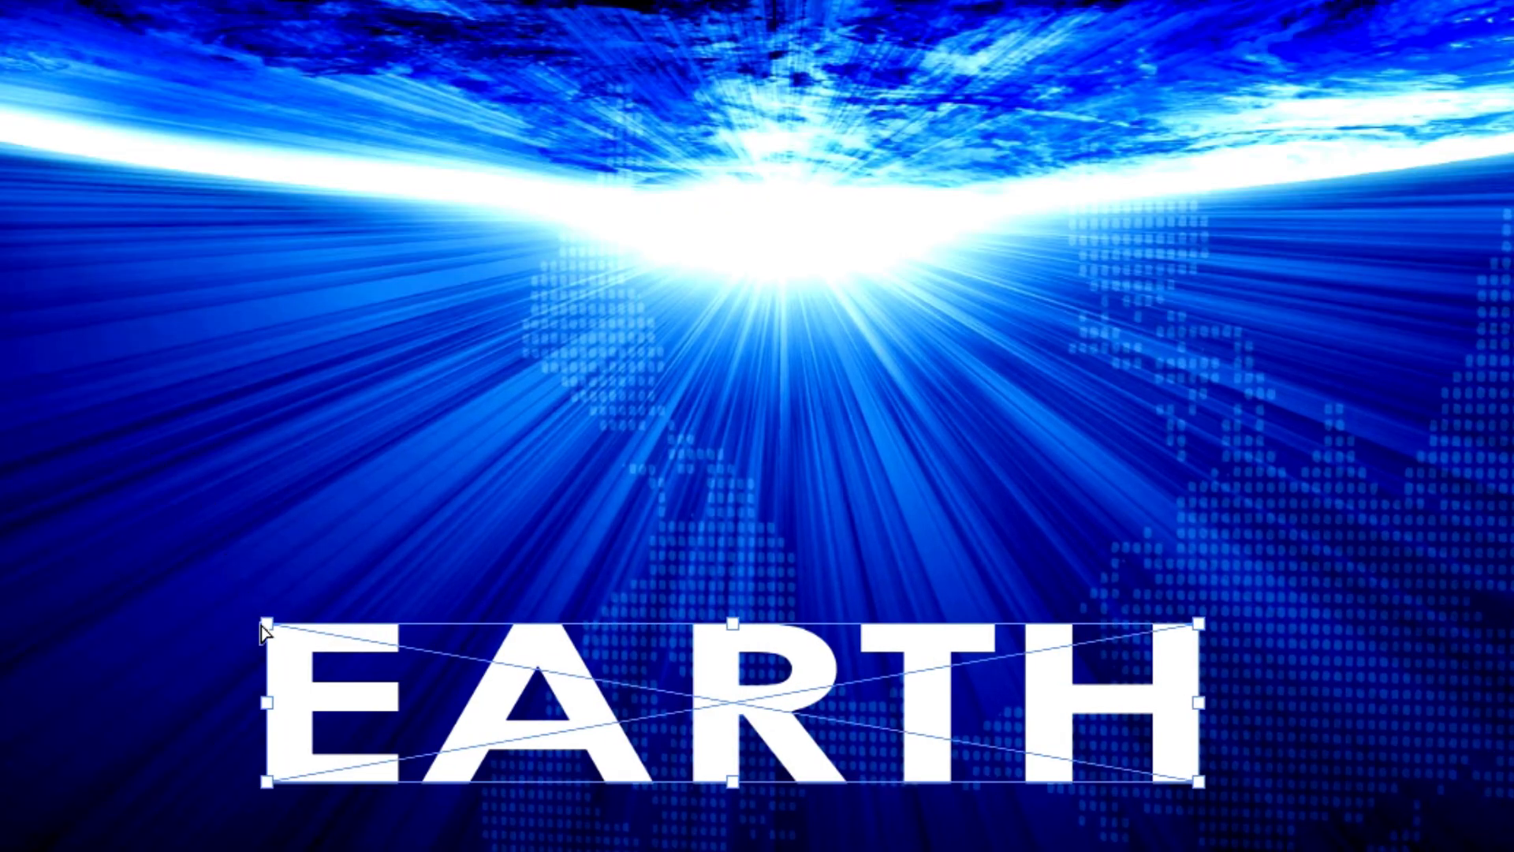
left_click_drag(267, 624, 487, 553)
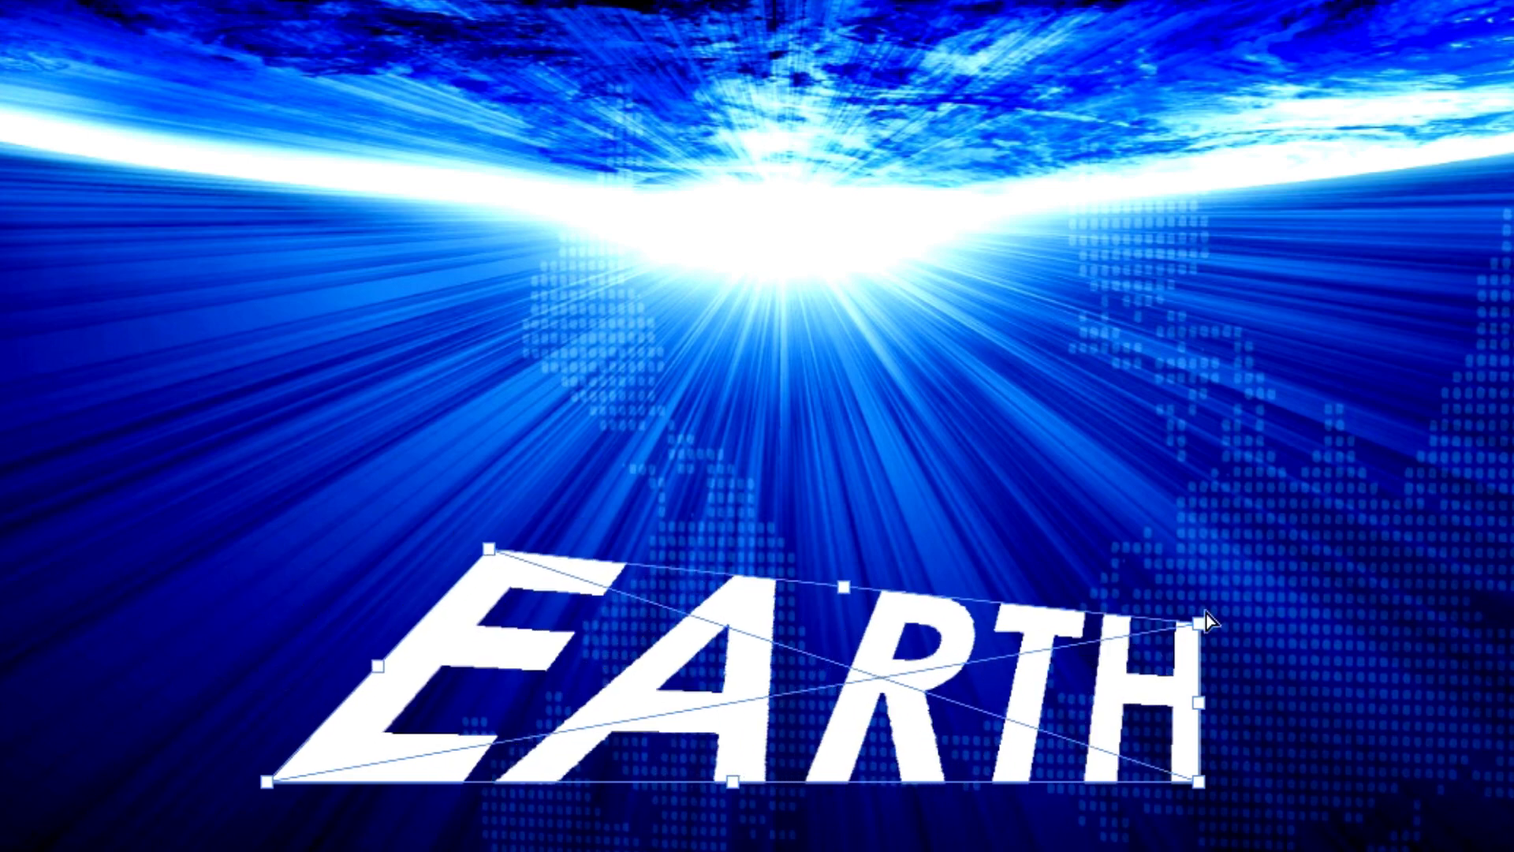
left_click_drag(1200, 625, 939, 573)
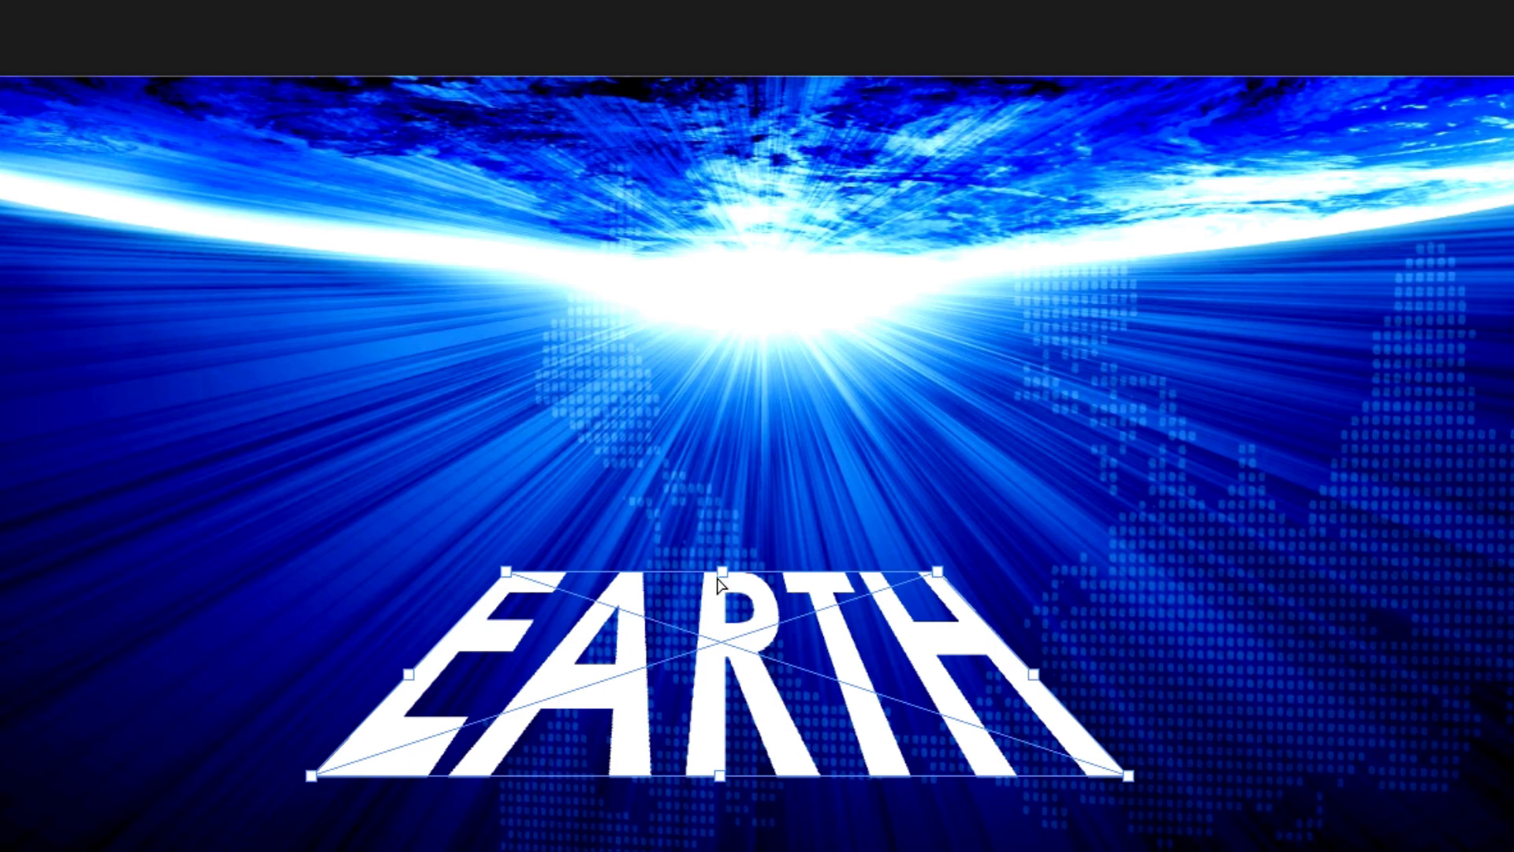
Step: Raise the distorted text's top edge to a height of about 166 px, bring its upper corners slightly closer together, and apply the transform
left_click_drag(723, 573, 751, 554)
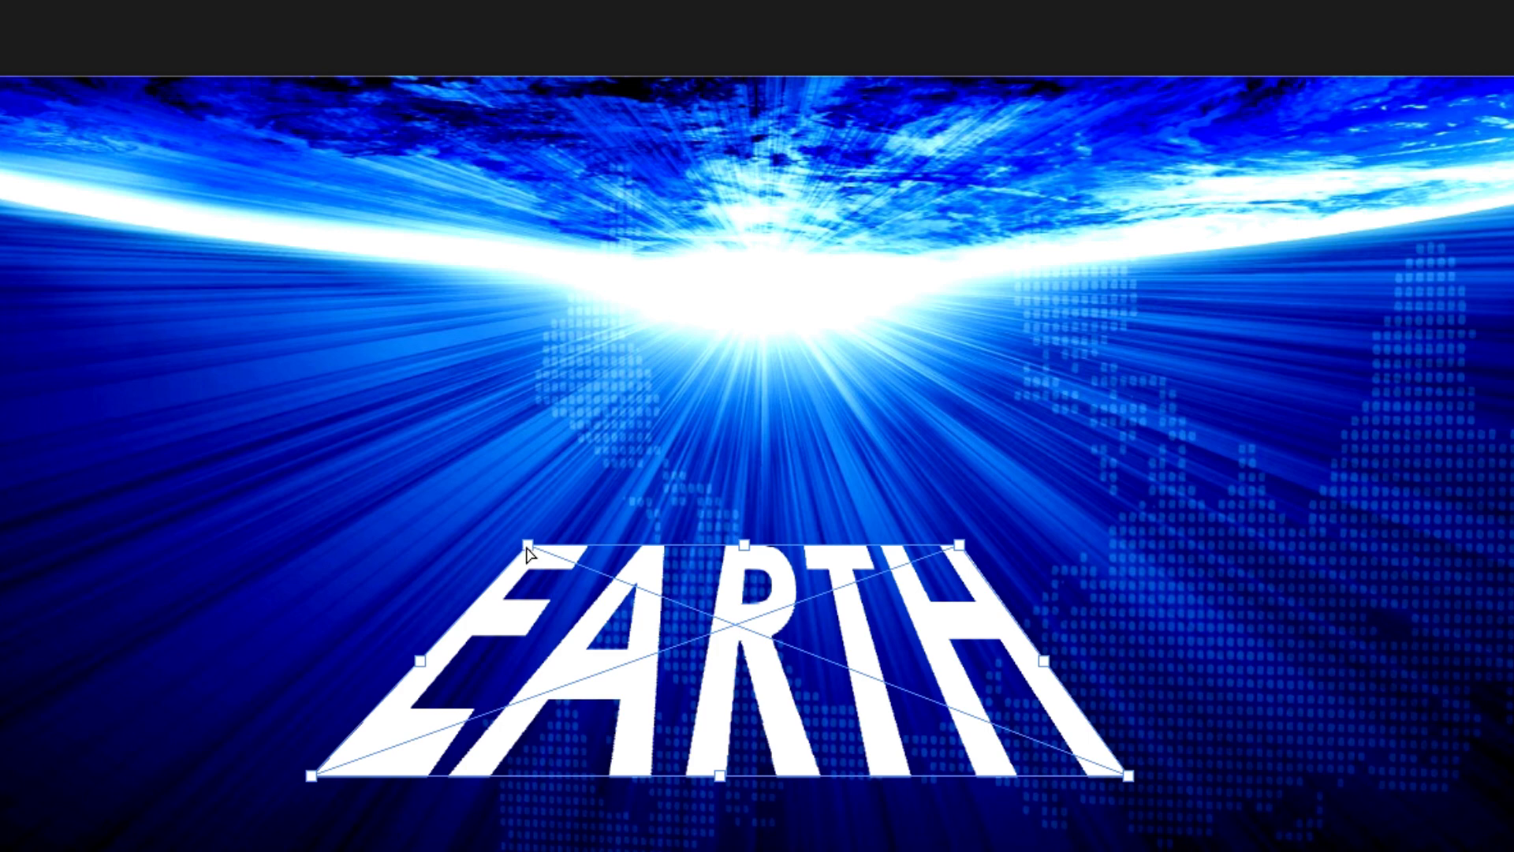
left_click_drag(529, 552, 544, 550)
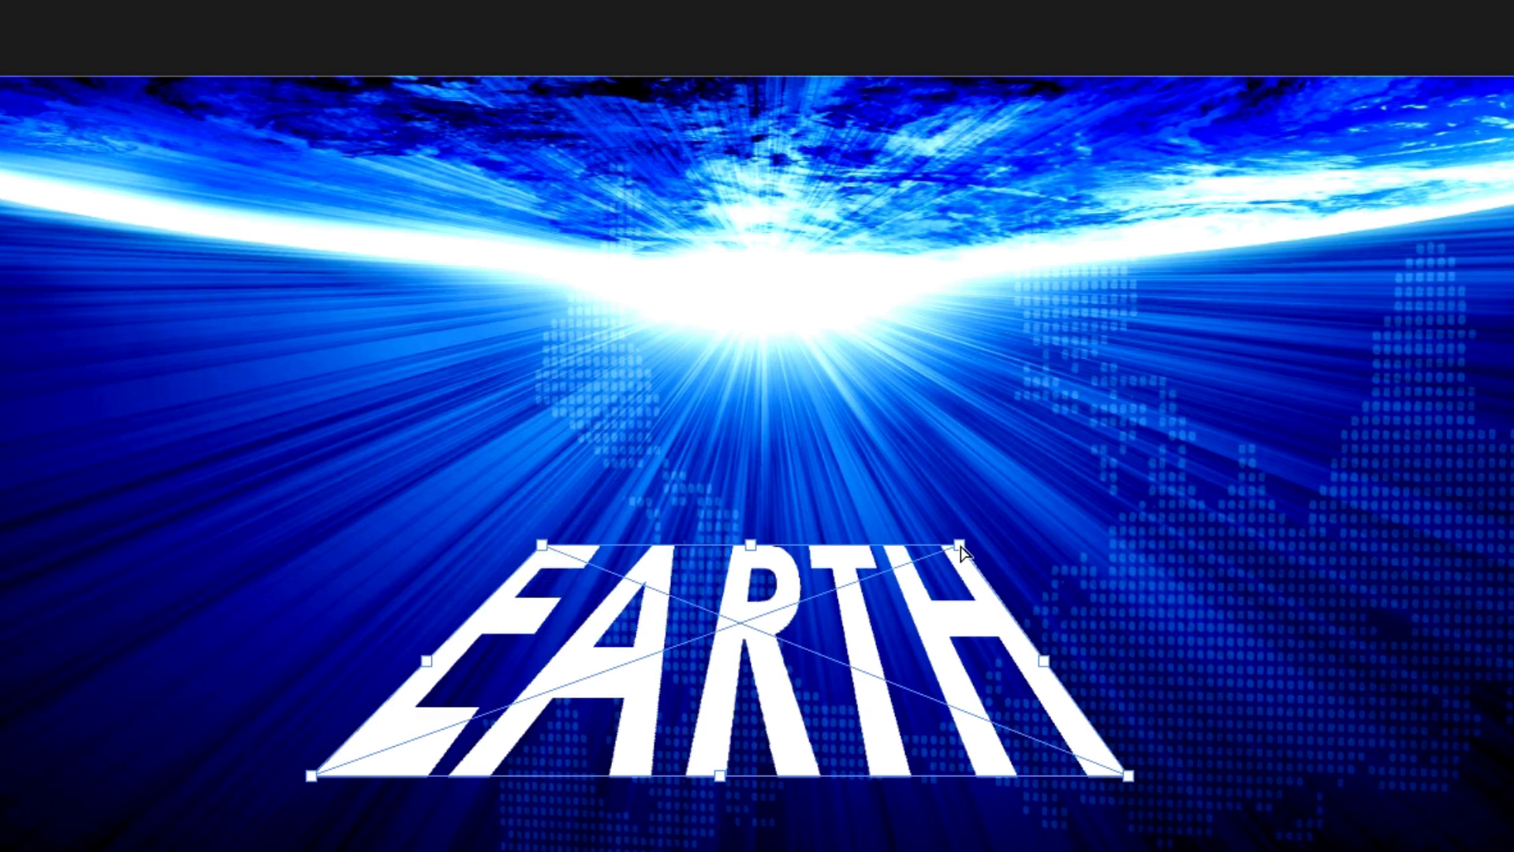
left_click_drag(959, 545, 944, 550)
key("Return")
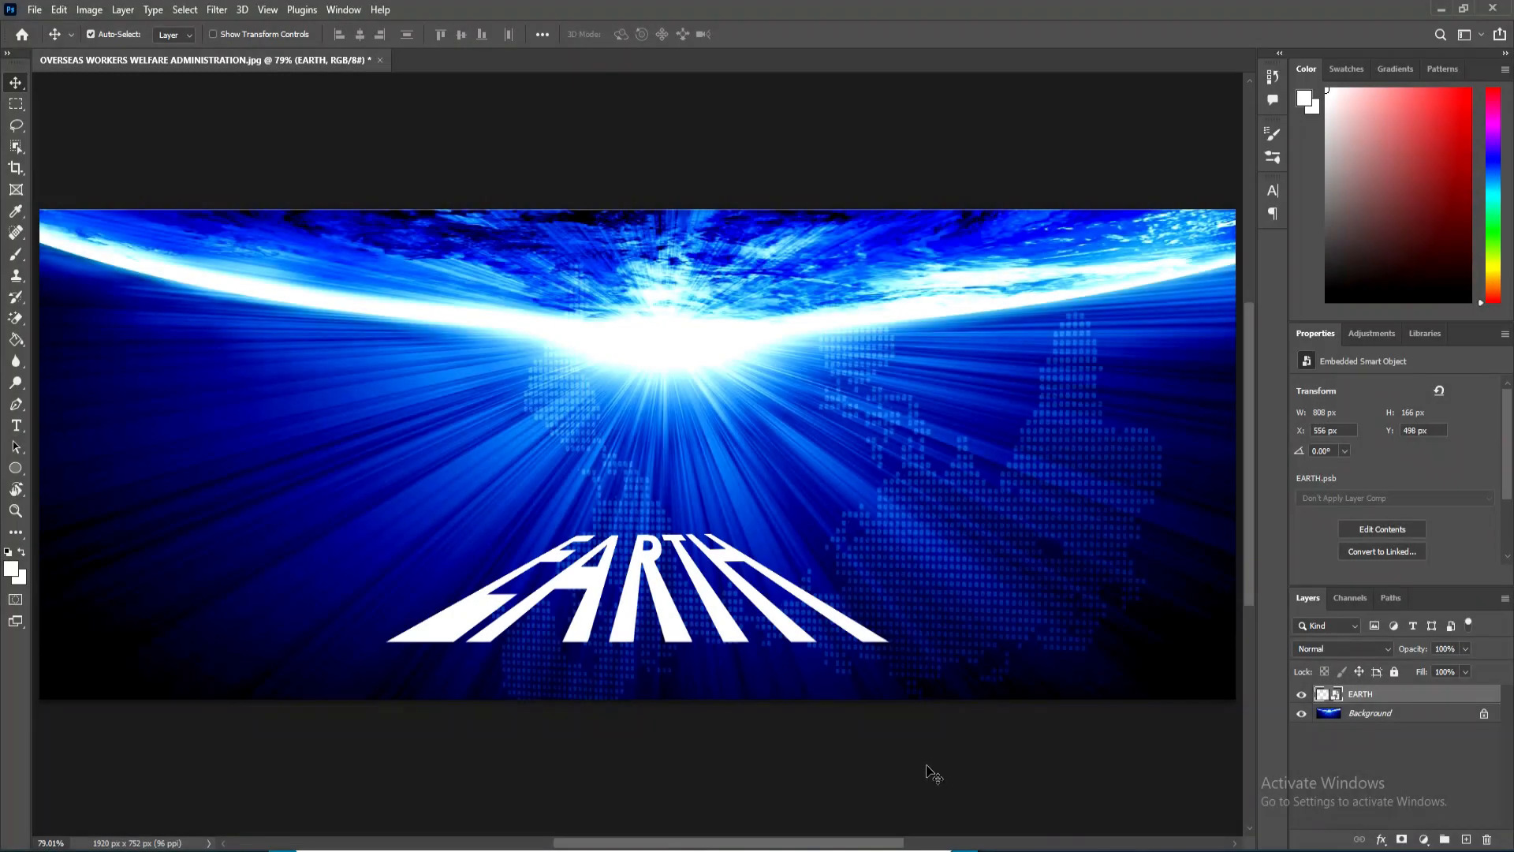
Step: Undo the Distort transform on the EARTH smart object
key("ctrl+z")
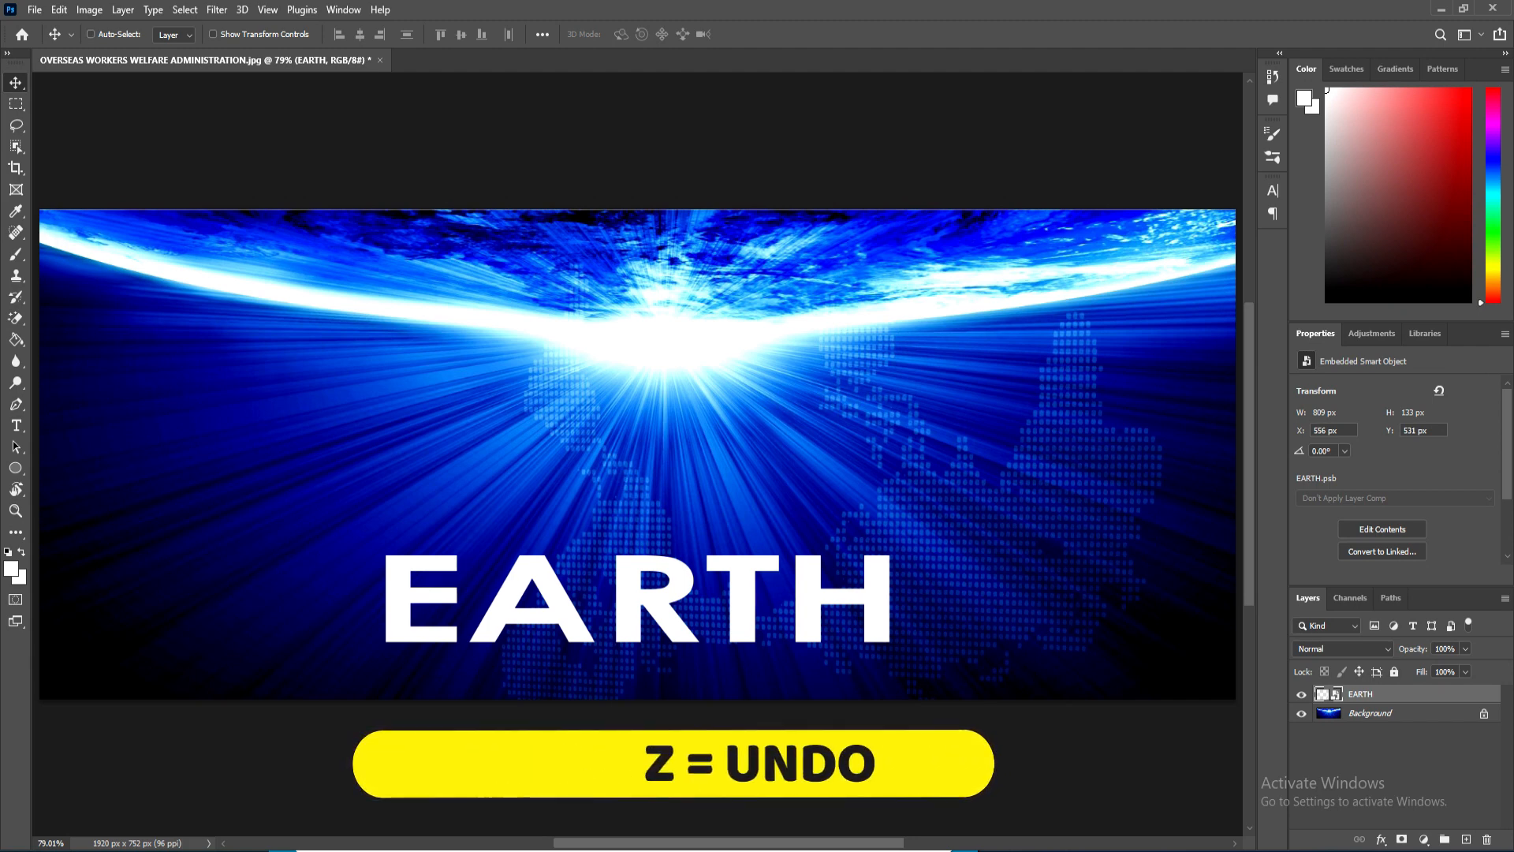
key("ctrl+z")
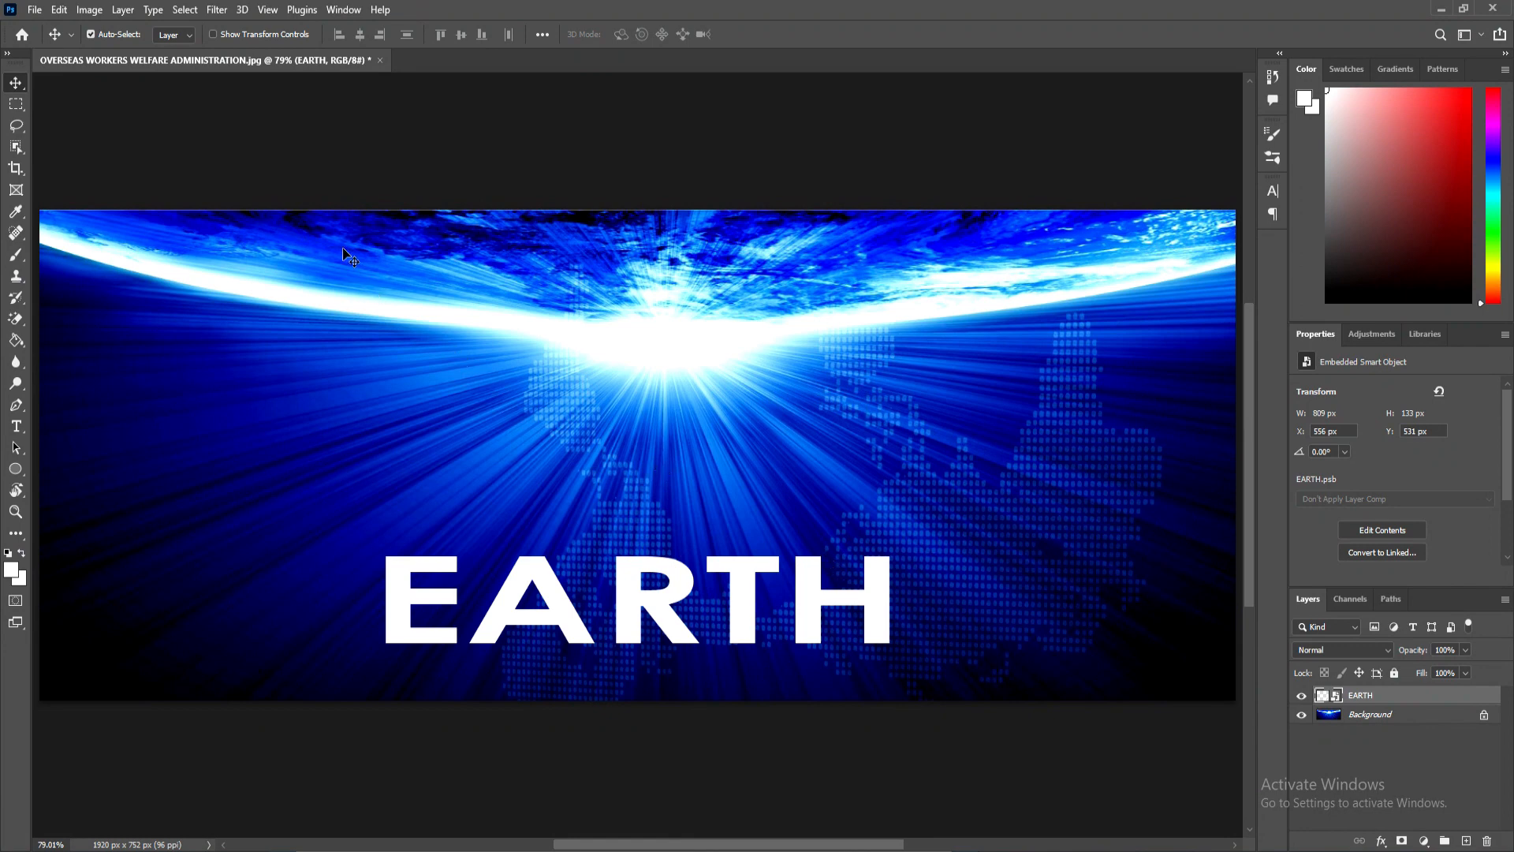
Step: Start a Perspective transform on the EARTH smart object and pull its upper corners symmetrically inward
left_click(59, 10)
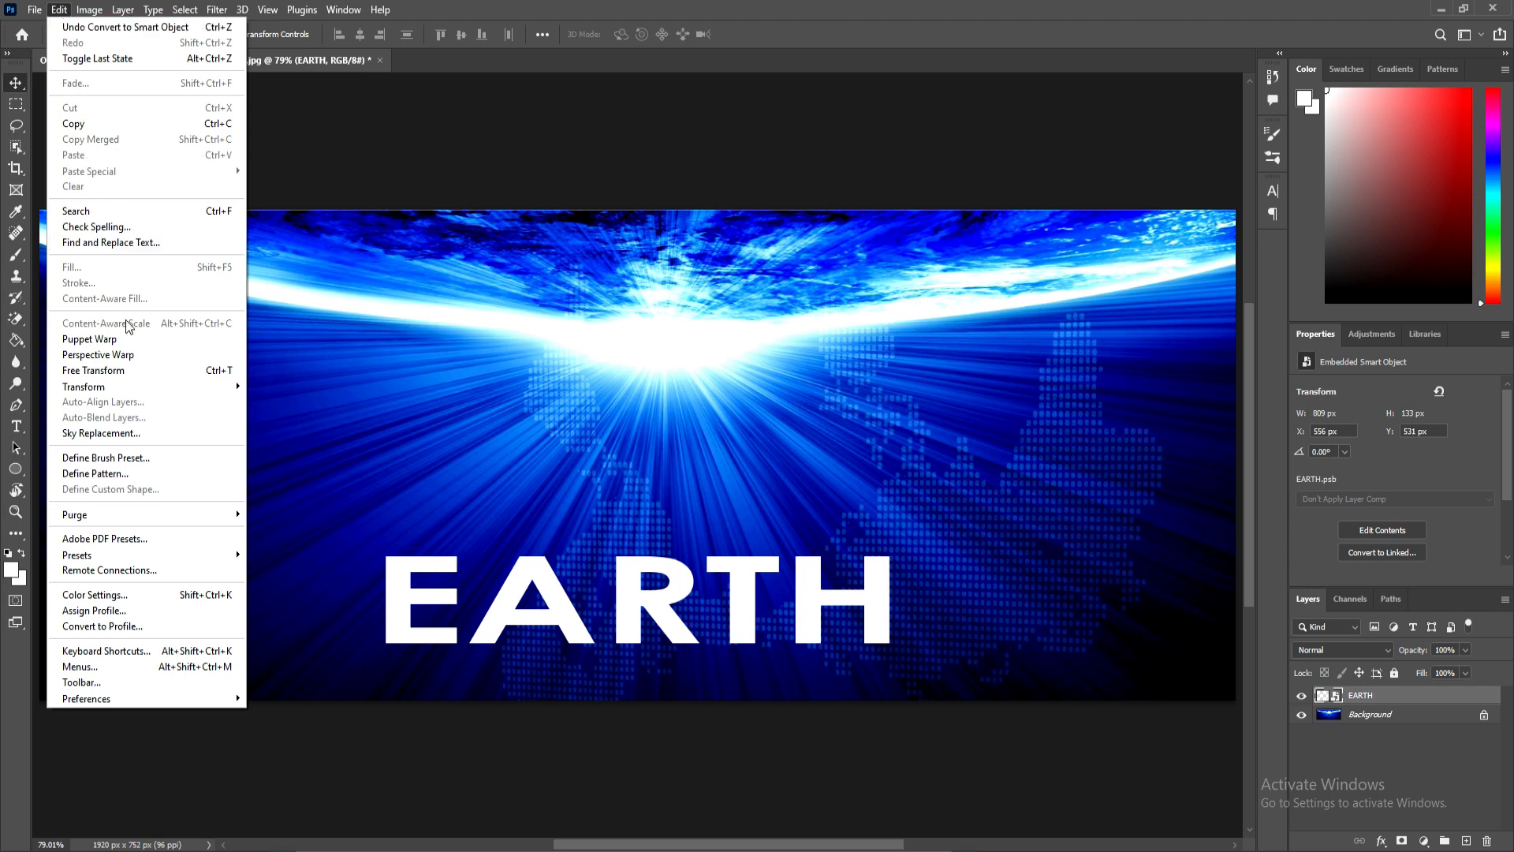
mouse_move(124, 393)
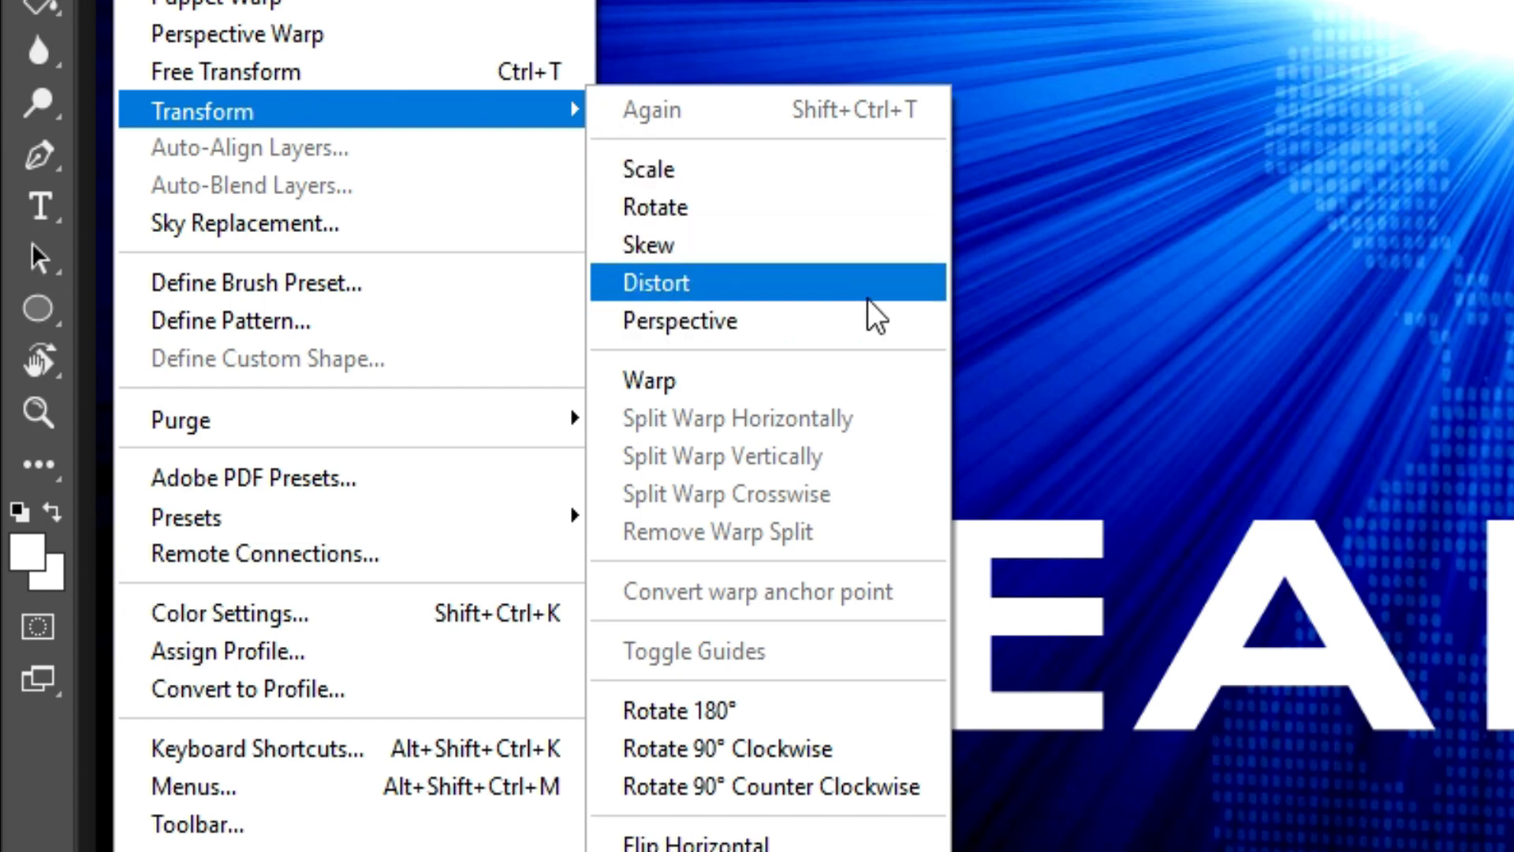
left_click(839, 320)
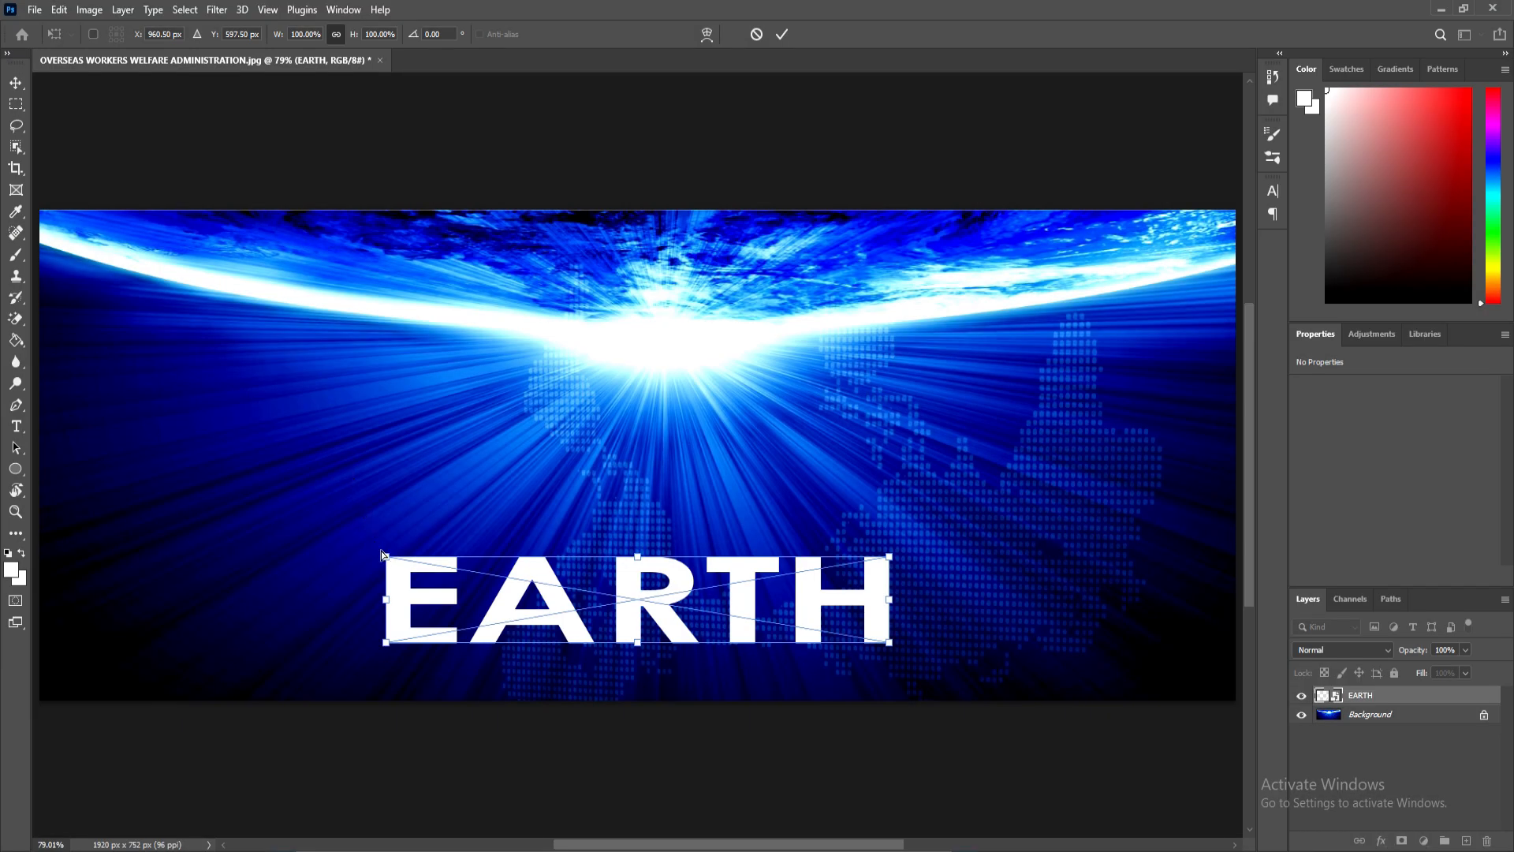
left_click_drag(384, 556, 386, 557)
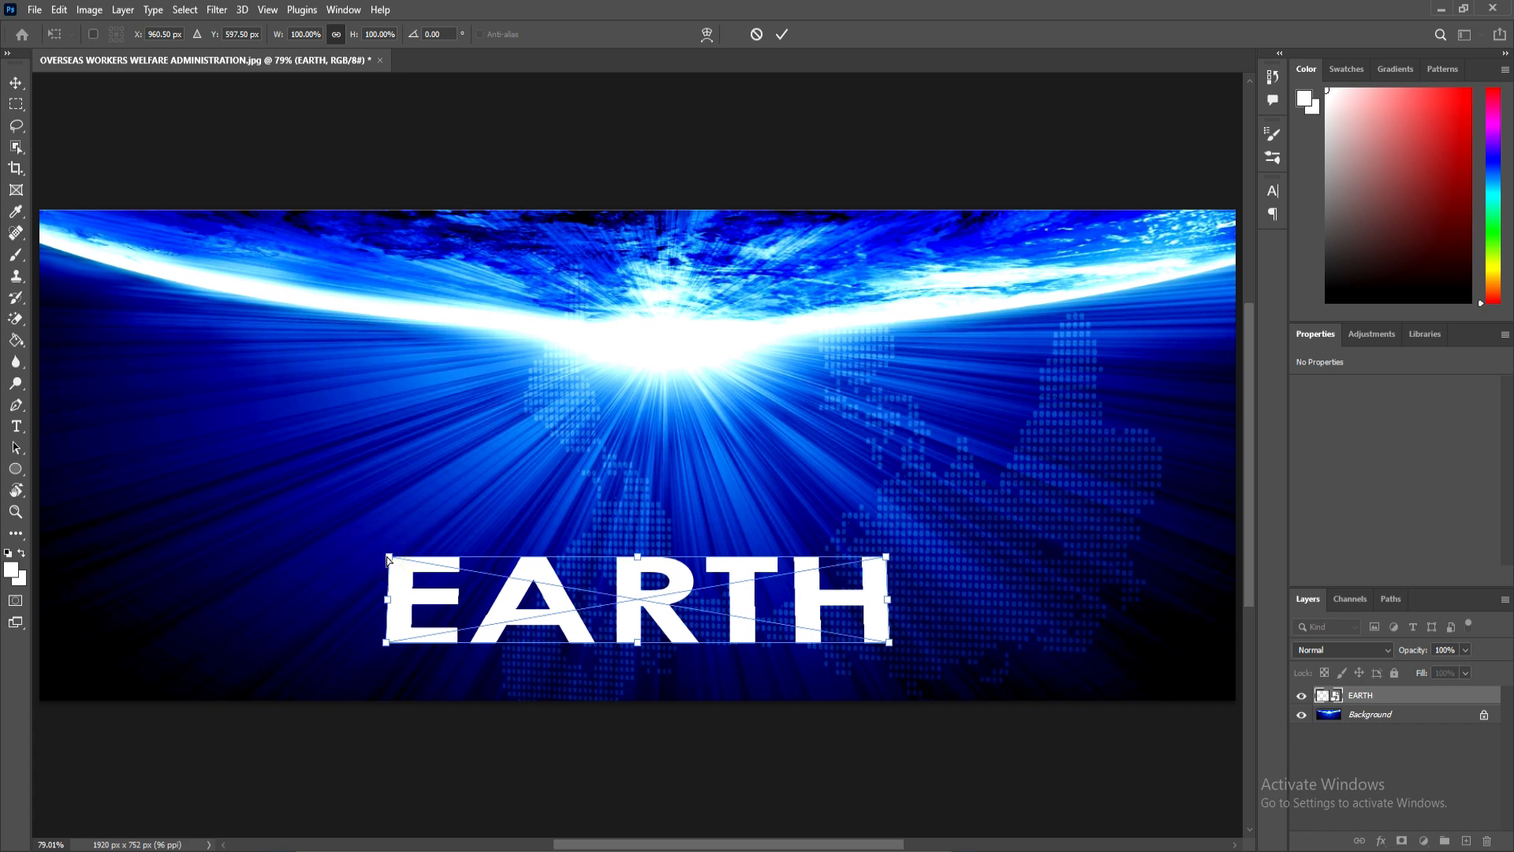